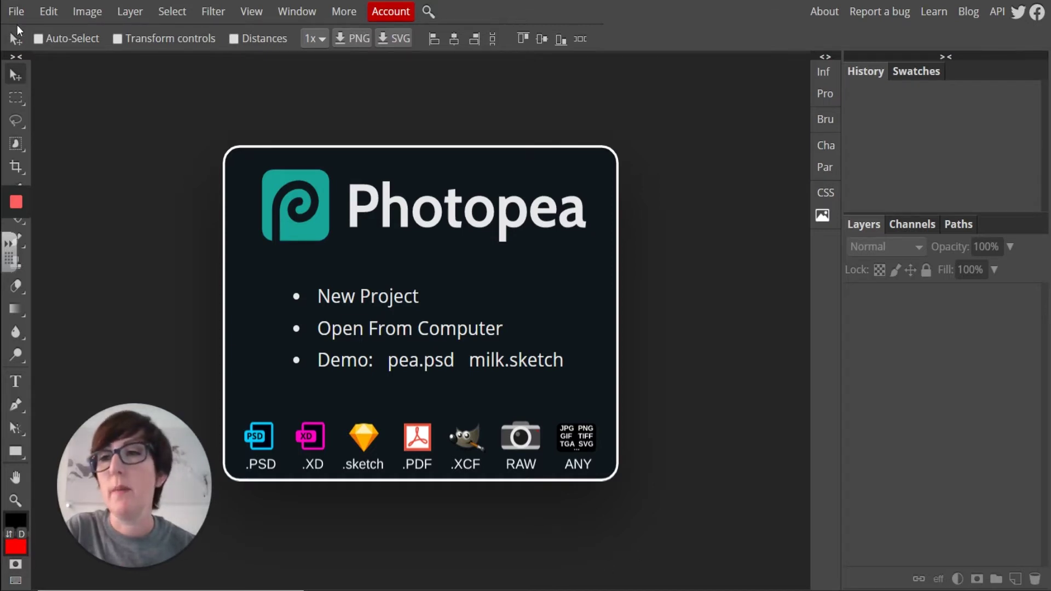
- Open the Spoon image from the computer's Abstract Photography folder
click(17, 13)
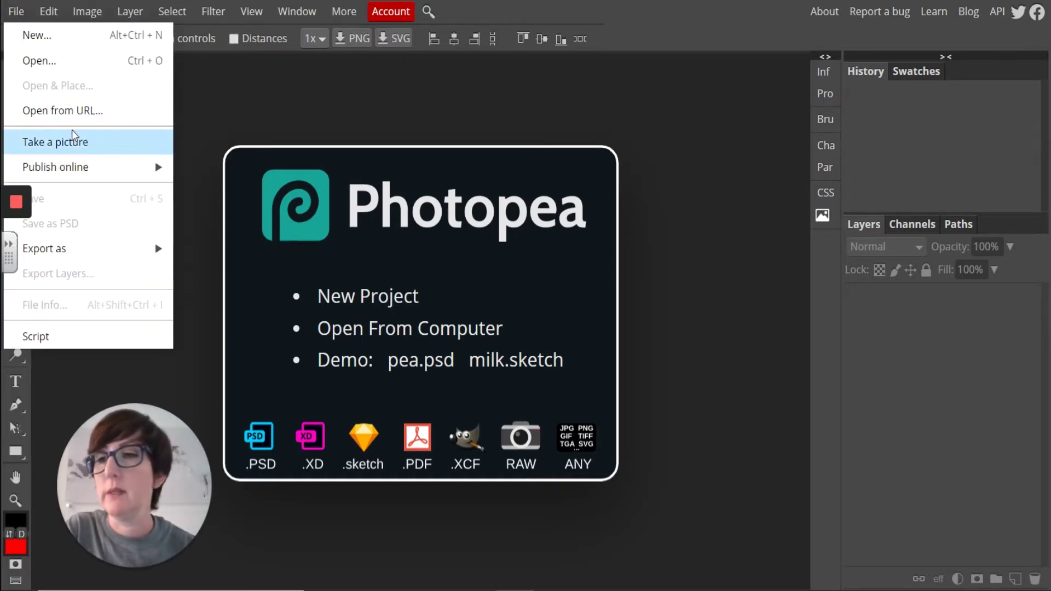
click(70, 65)
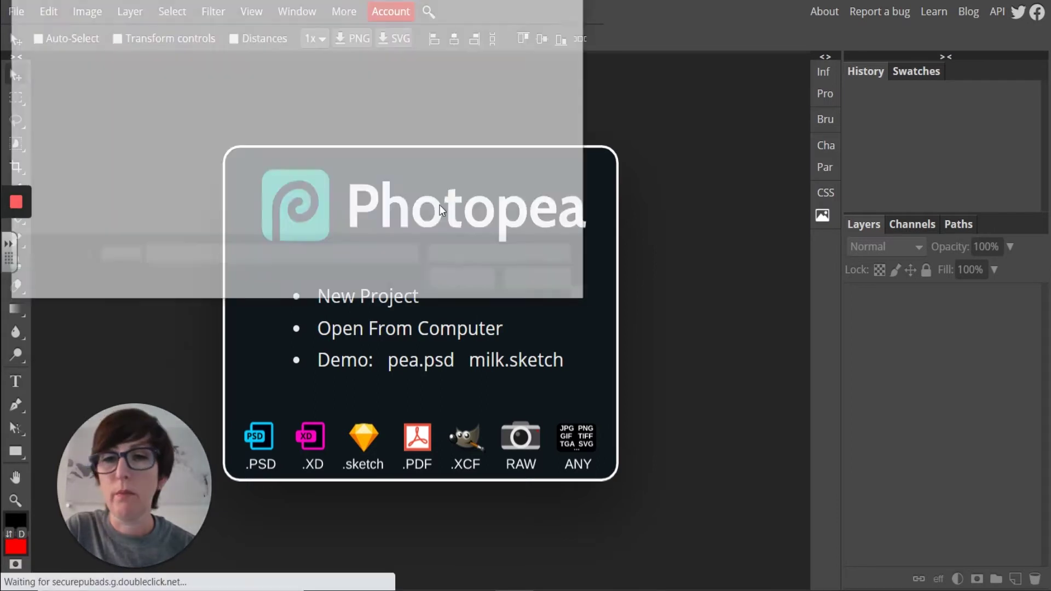
scroll(313, 183, down, 1)
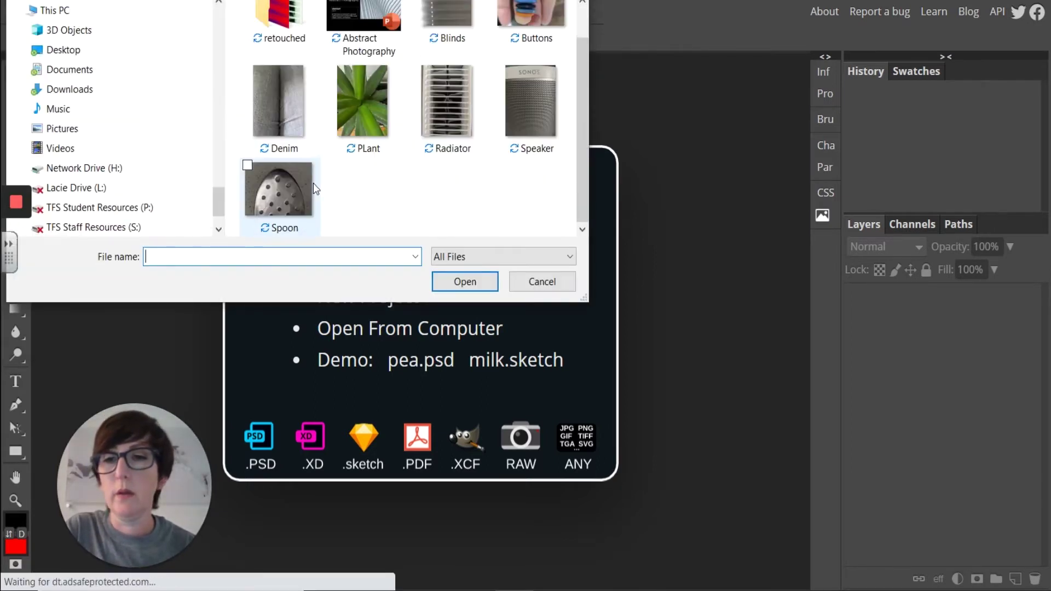
click(285, 193)
double_click(285, 192)
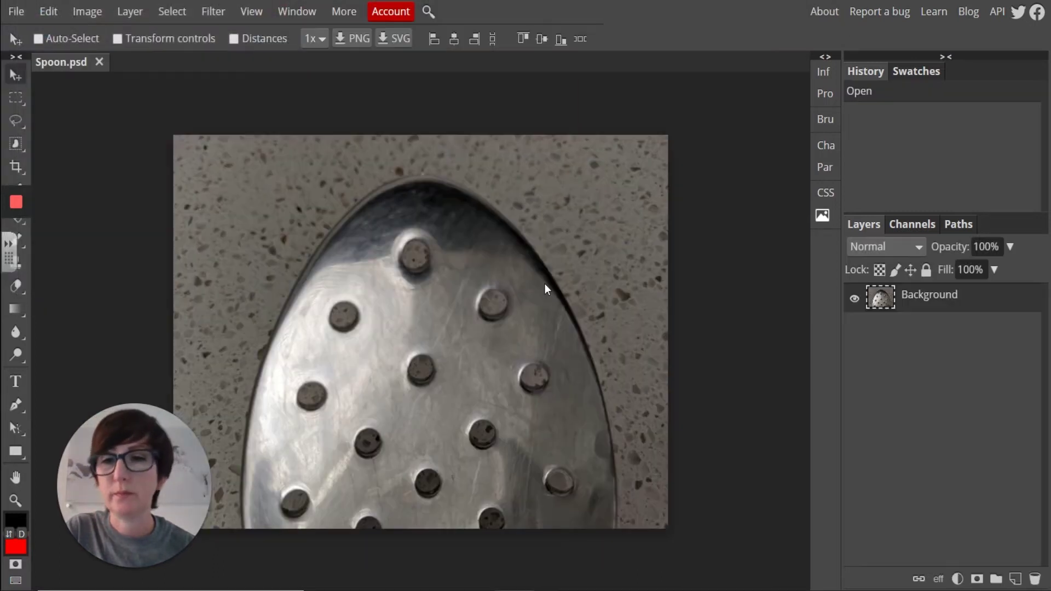
- Crop the spoon photo slightly along its upper, left and right edges, keeping its lower edge
click(16, 167)
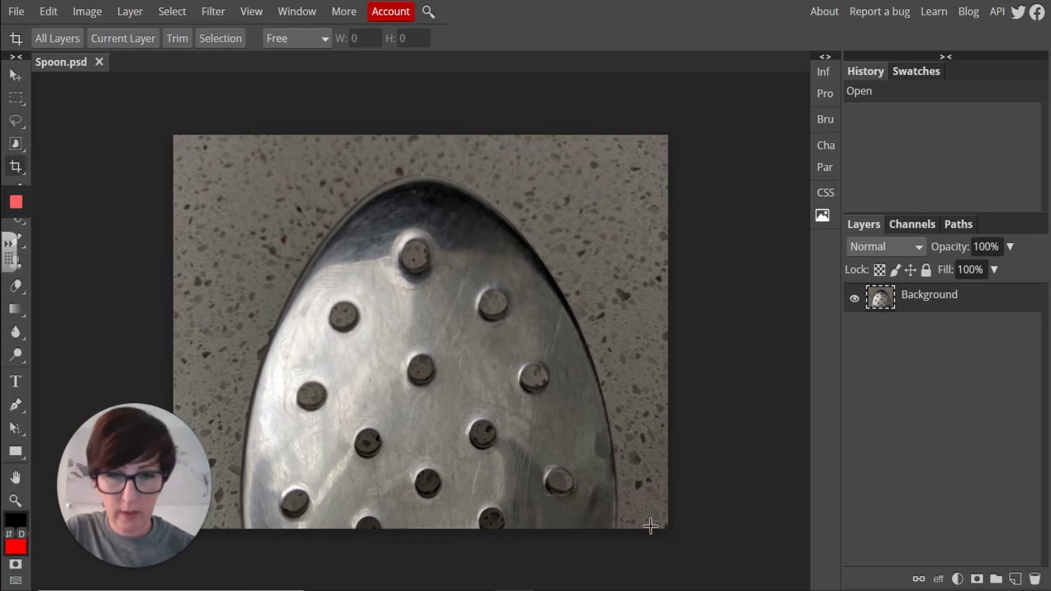
drag(651, 528, 211, 157)
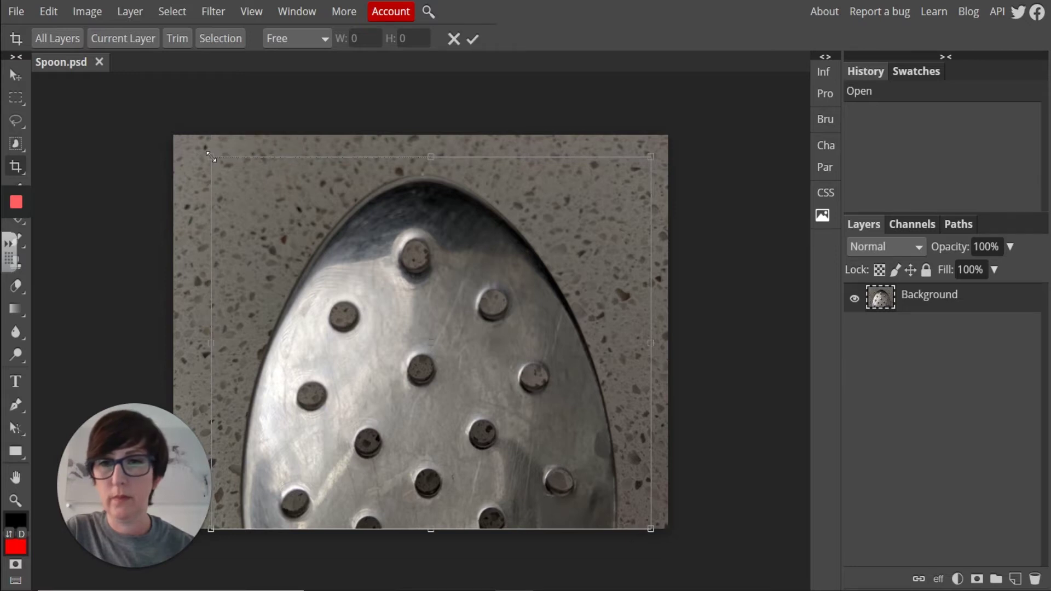
click(473, 39)
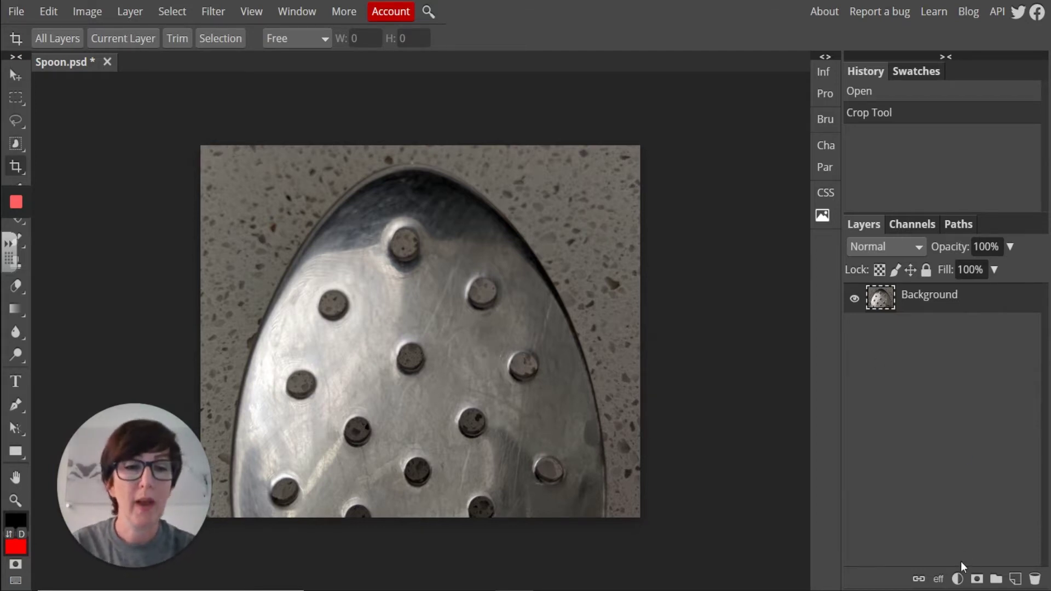
- Add a Brightness/Contrast adjustment layer to the spoon photo with brightness 95 and contrast 29
click(957, 578)
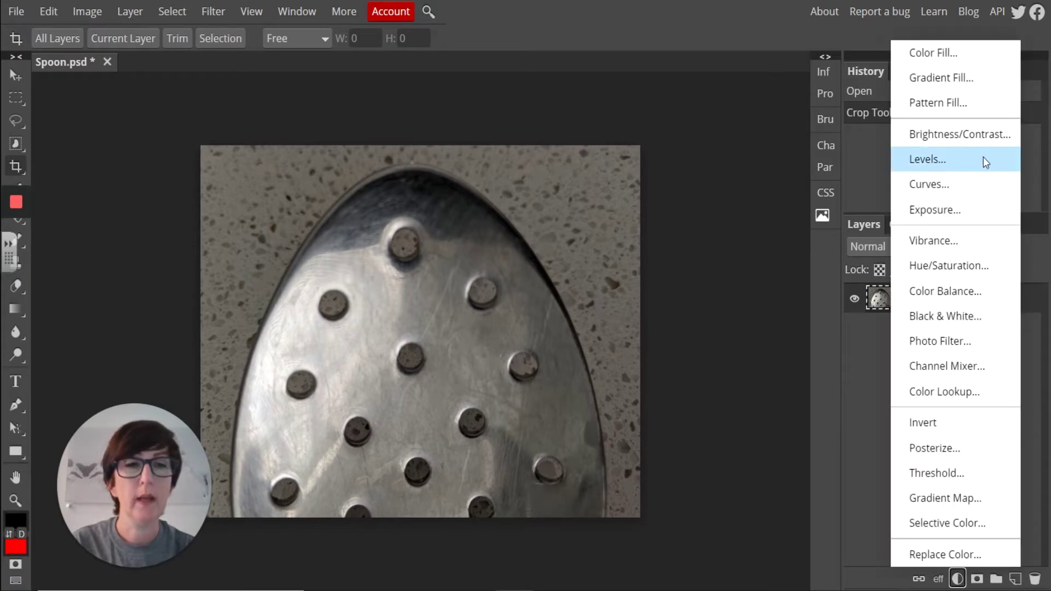
click(969, 145)
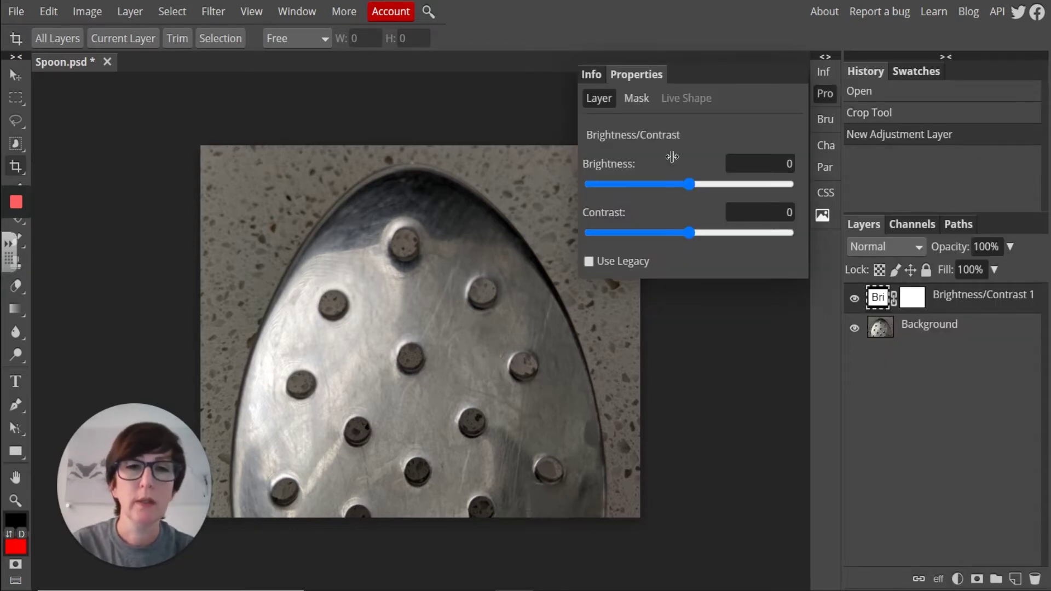
drag(689, 185, 734, 188)
drag(689, 233, 718, 238)
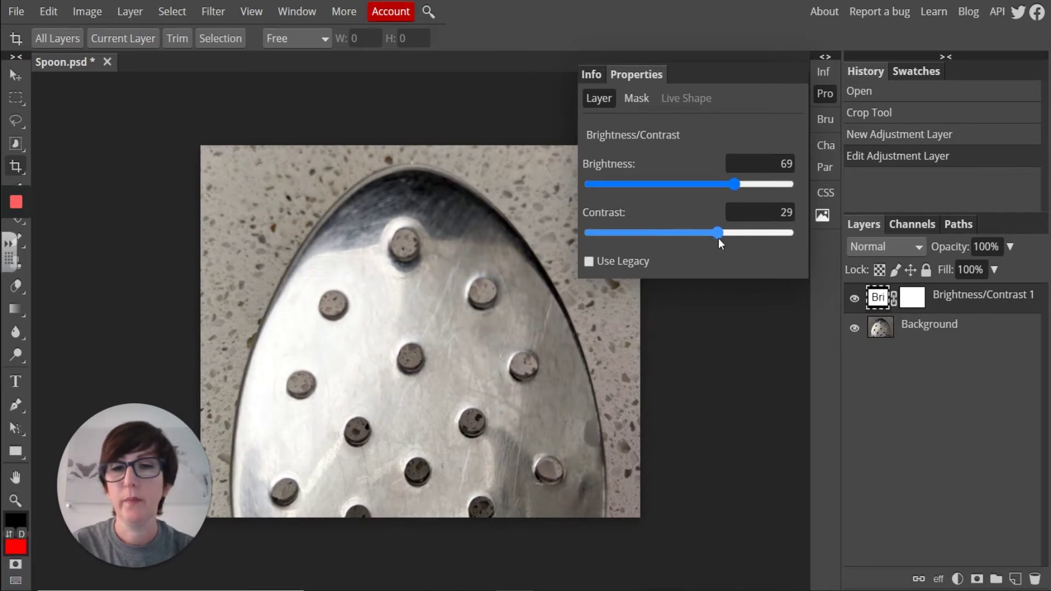
drag(738, 183, 751, 185)
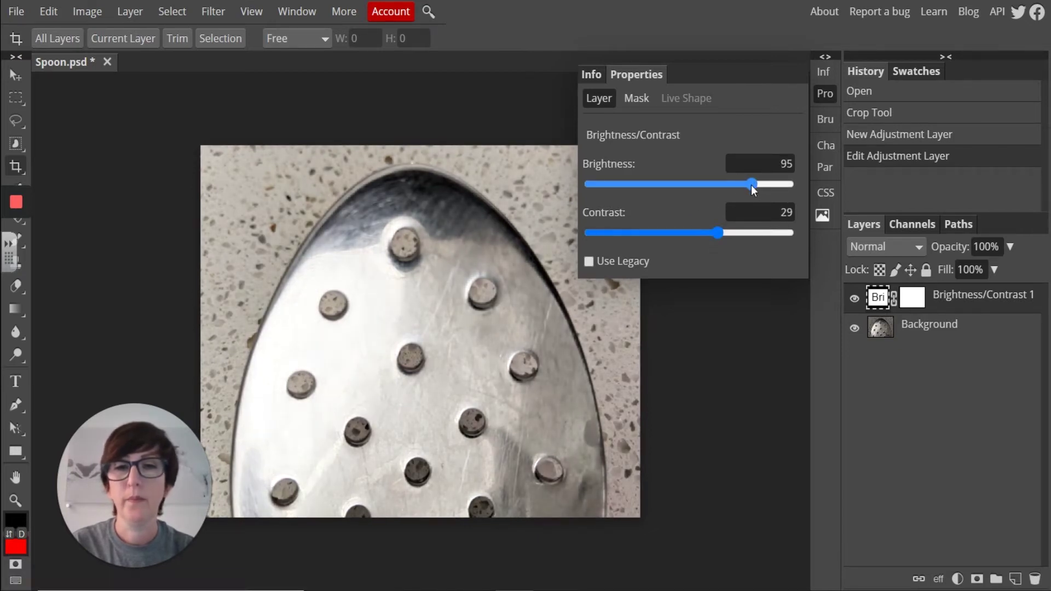
click(822, 94)
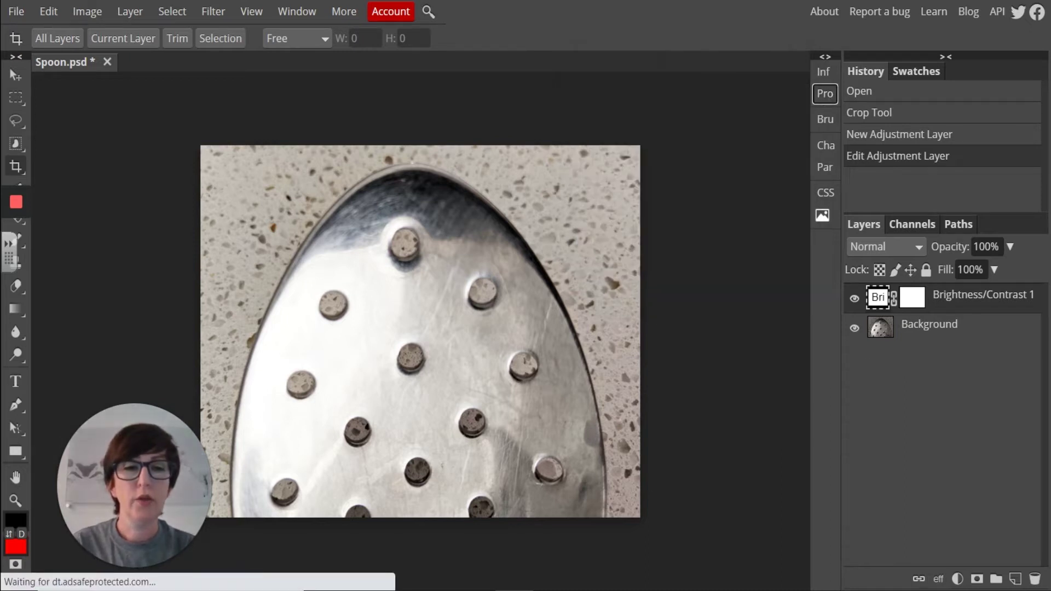
- Add a Threshold adjustment layer above the Brightness/Contrast layer and set its threshold to 146
click(958, 579)
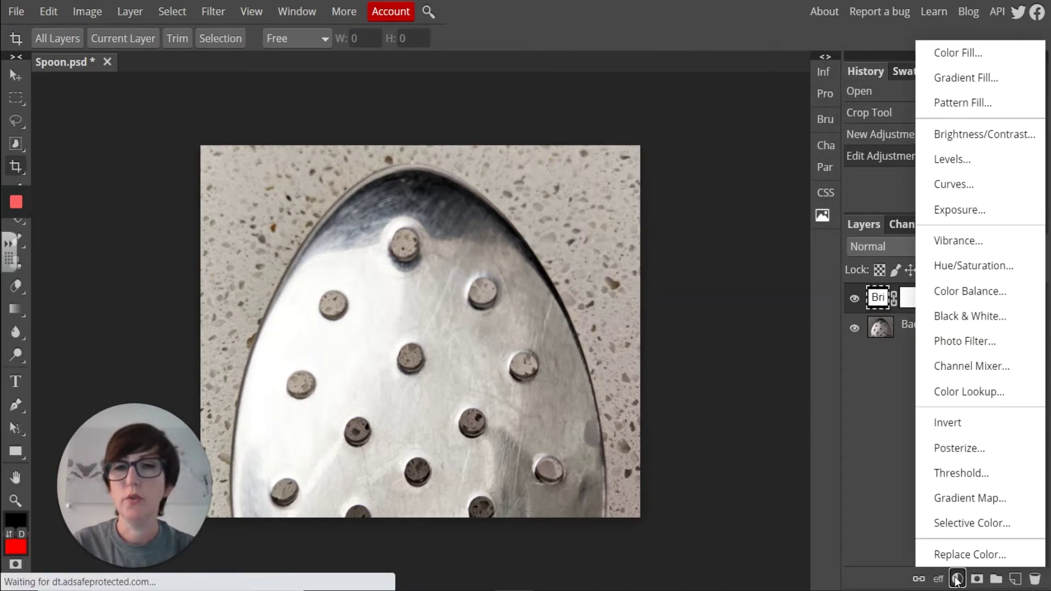
click(956, 466)
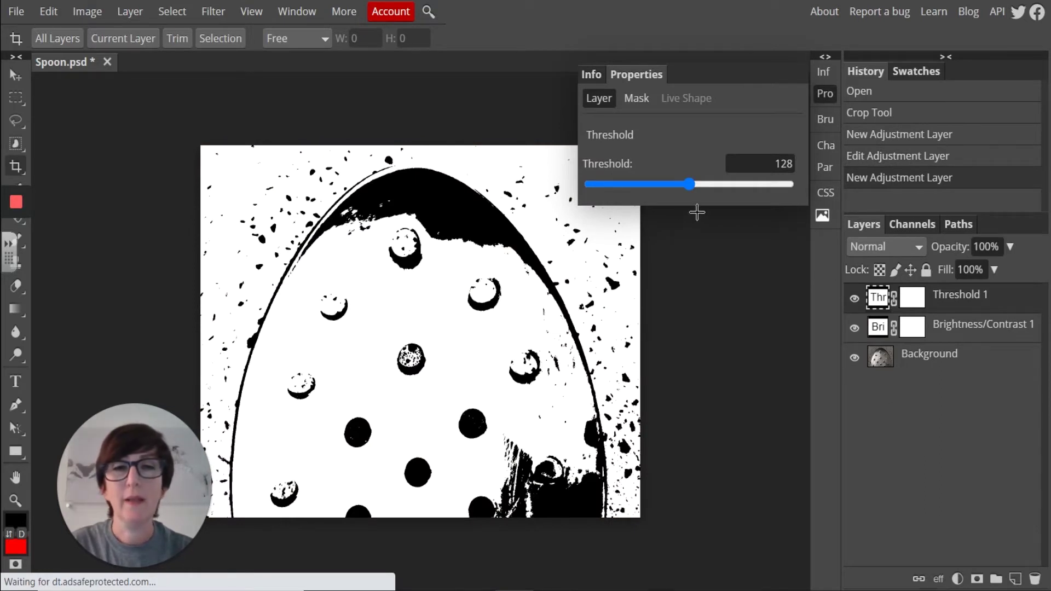
mouse_move(689, 182)
mouse_down()
mouse_move(566, 183)
mouse_move(826, 202)
mouse_move(757, 185)
mouse_move(703, 192)
mouse_up()
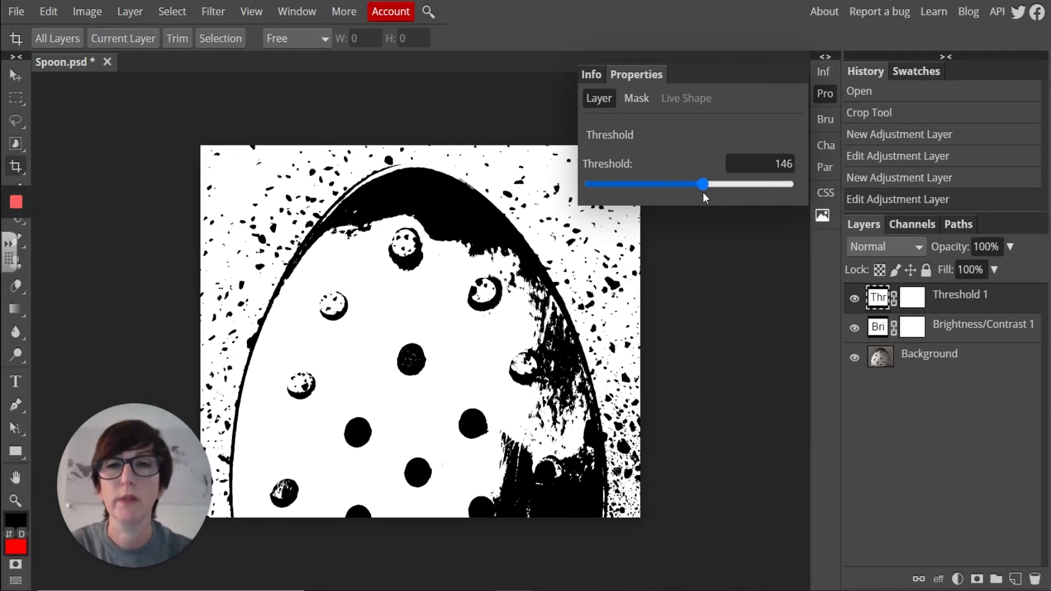
click(825, 94)
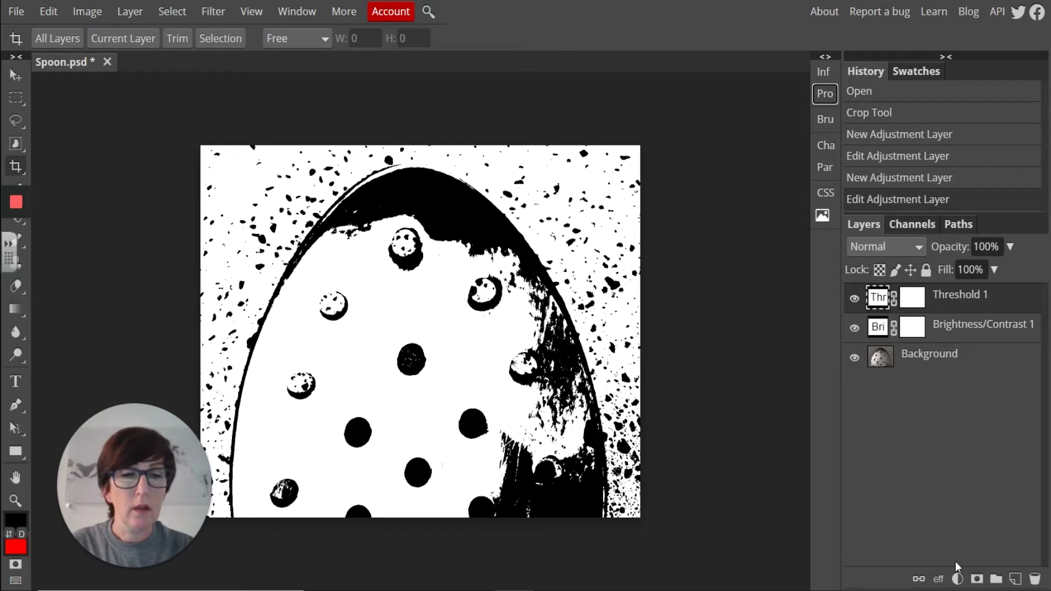
- Add a Photo Filter adjustment layer with a purple filter colour, Preserve Luminosity turned off and density 81%
click(957, 580)
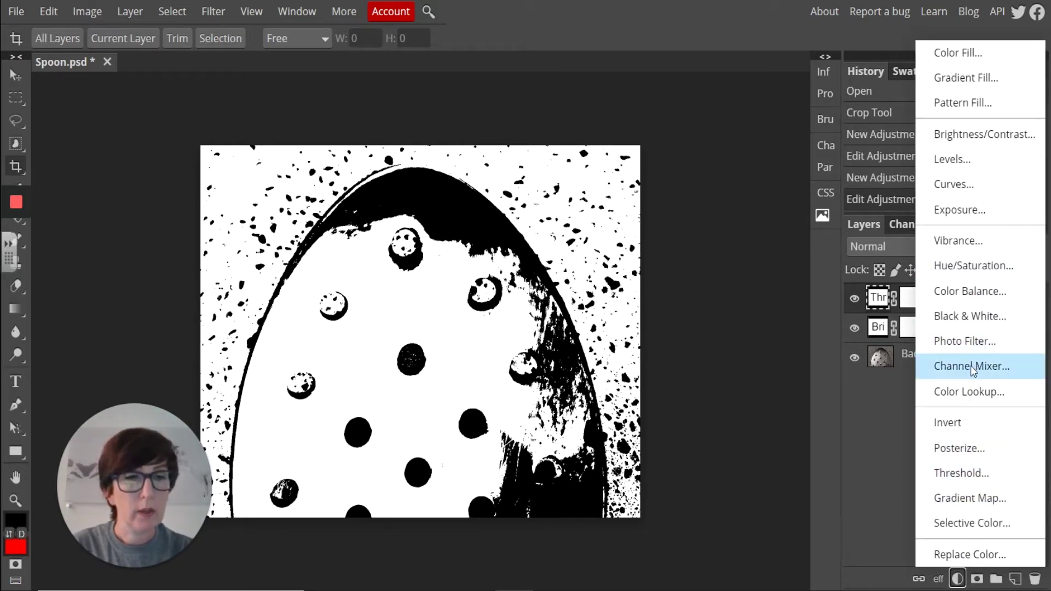
click(966, 340)
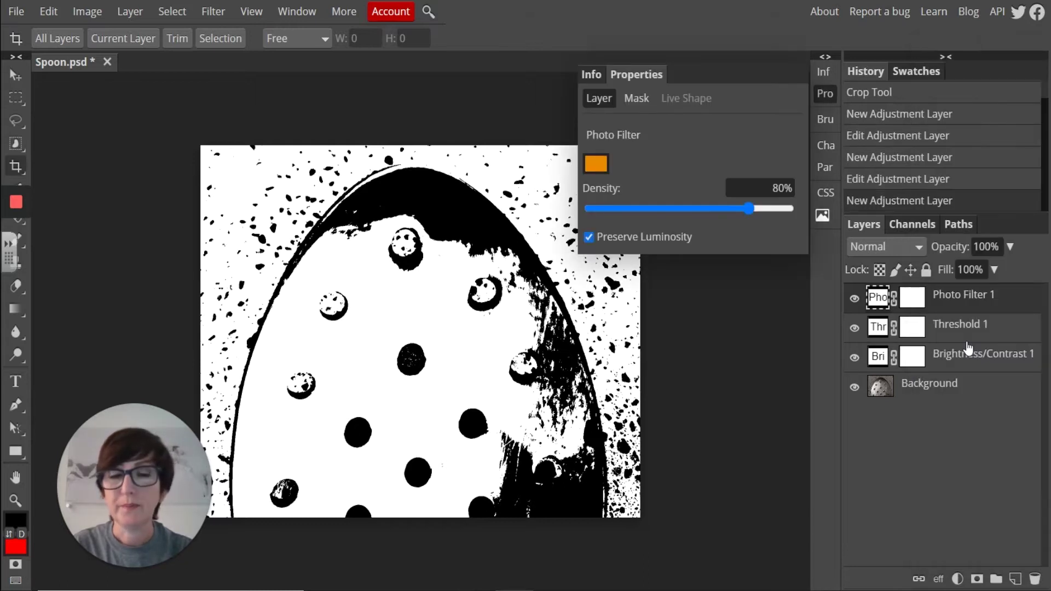
click(597, 164)
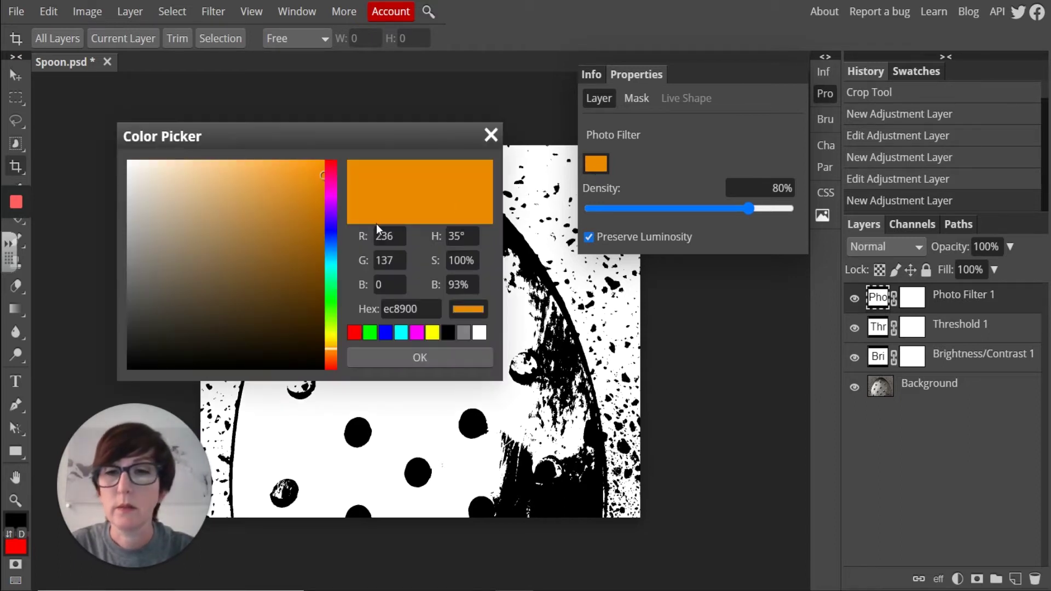
click(331, 194)
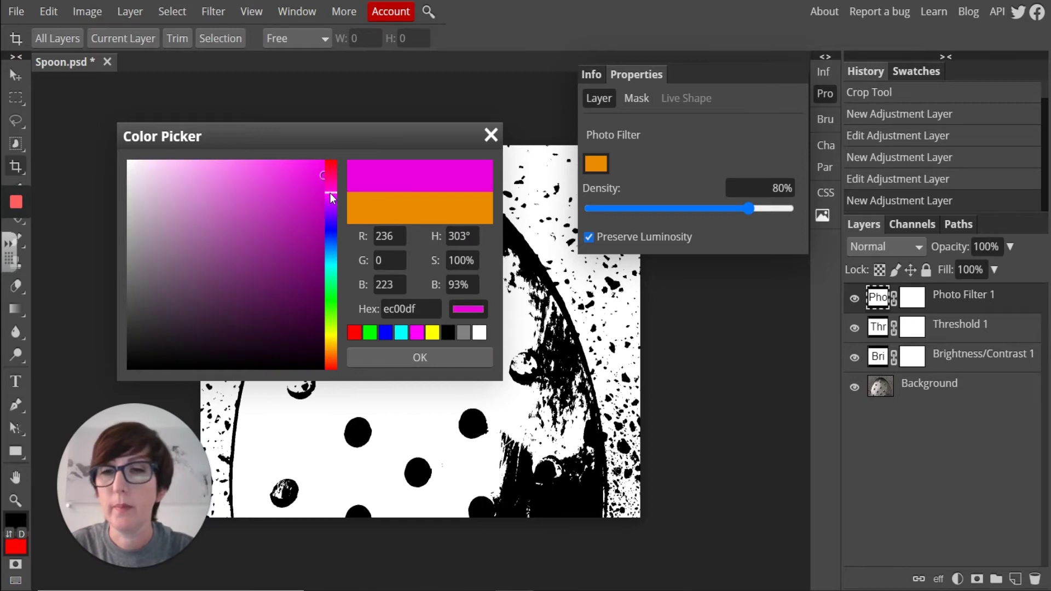
drag(300, 217, 248, 220)
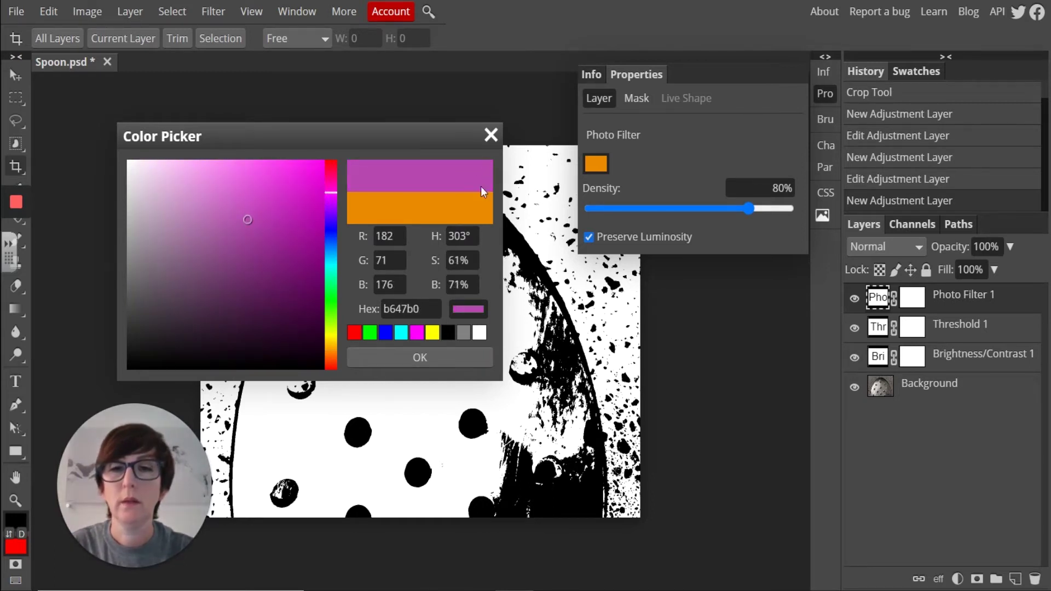
click(446, 356)
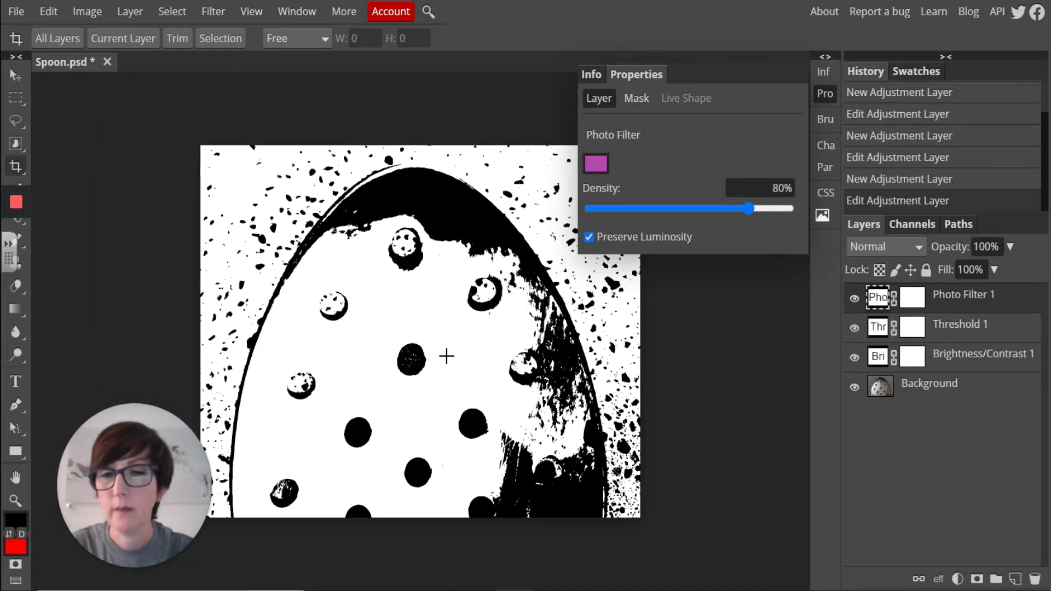
click(589, 238)
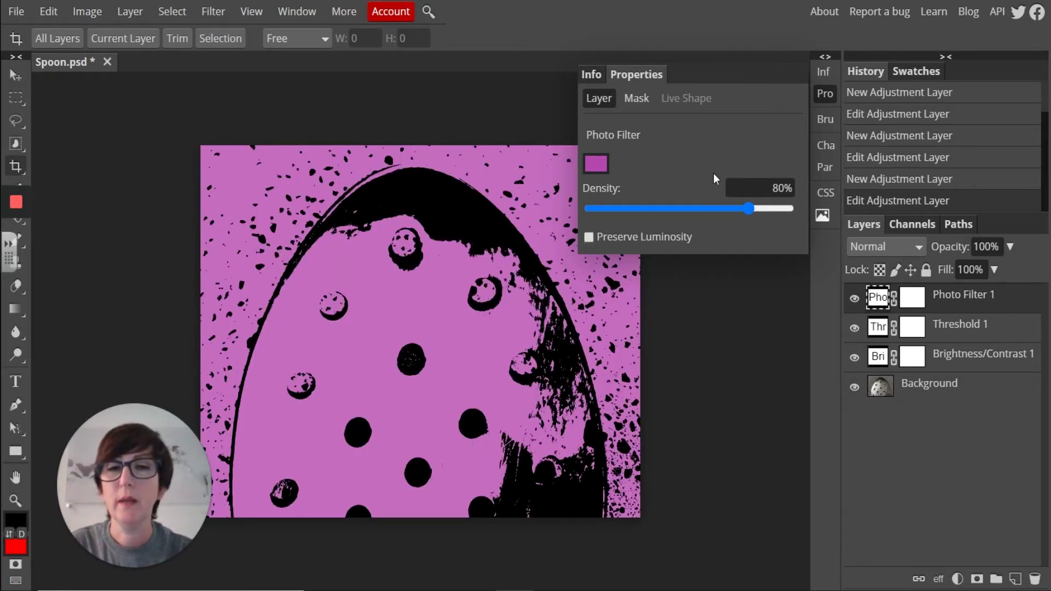
mouse_move(750, 210)
mouse_down()
mouse_move(685, 207)
mouse_move(750, 215)
mouse_up()
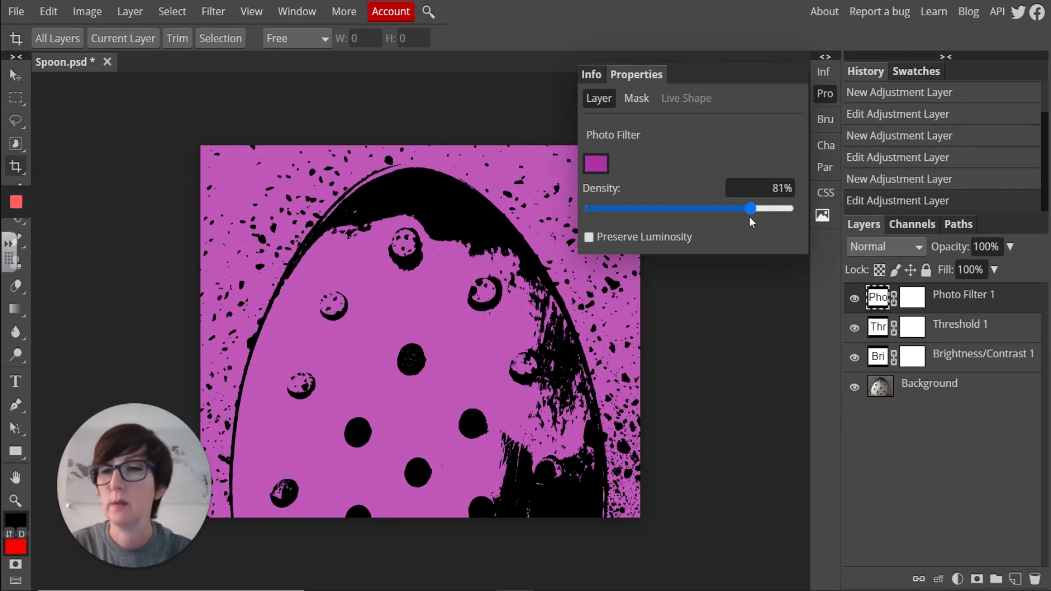
- Export the spoon image as a JPG at 70% quality and close Spoon.psd without saving it
click(16, 12)
mouse_move(63, 247)
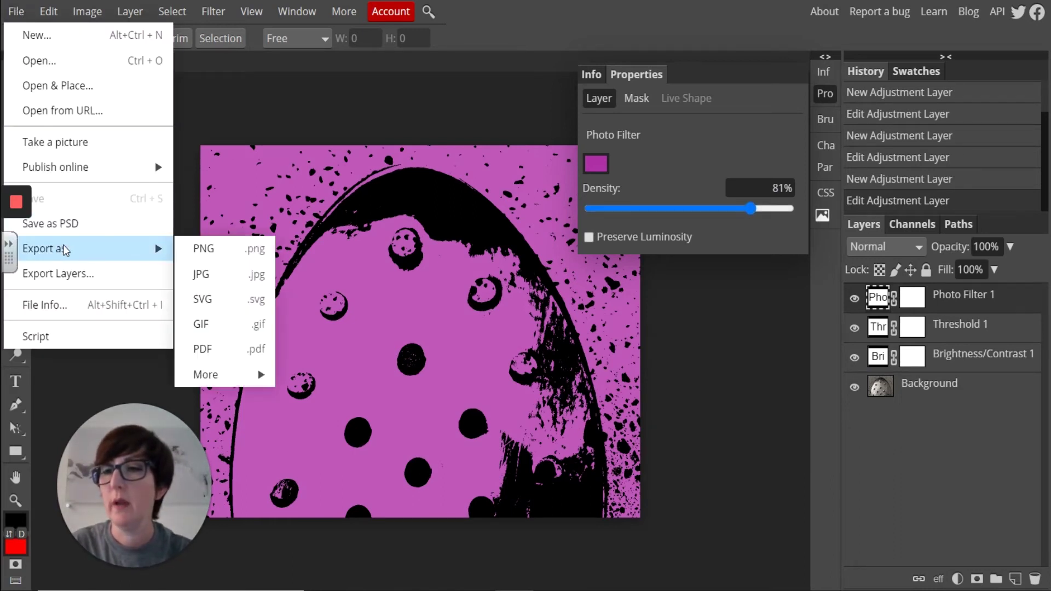
click(200, 273)
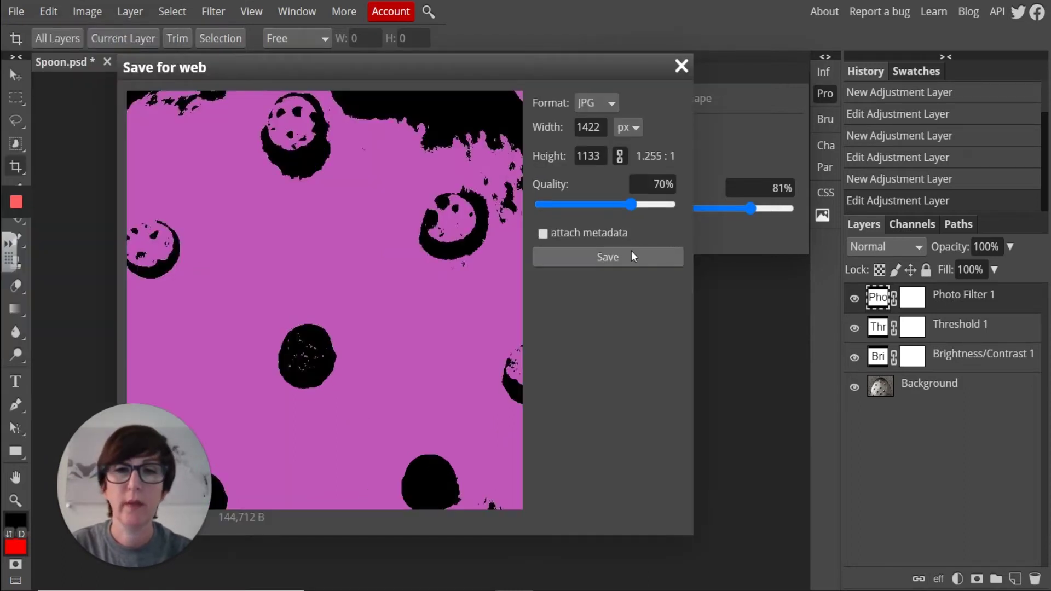
click(621, 261)
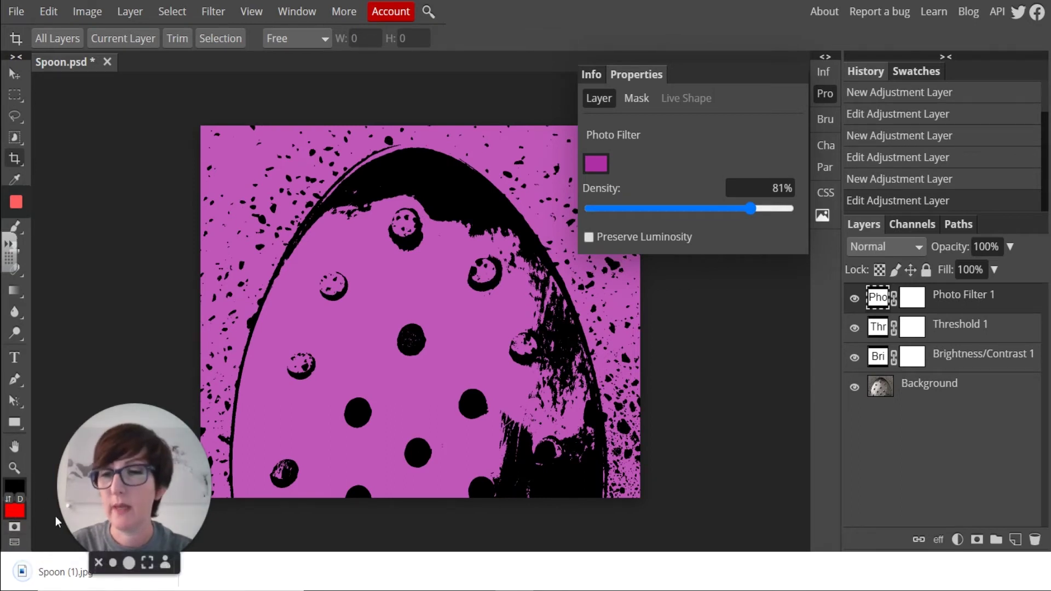
click(107, 61)
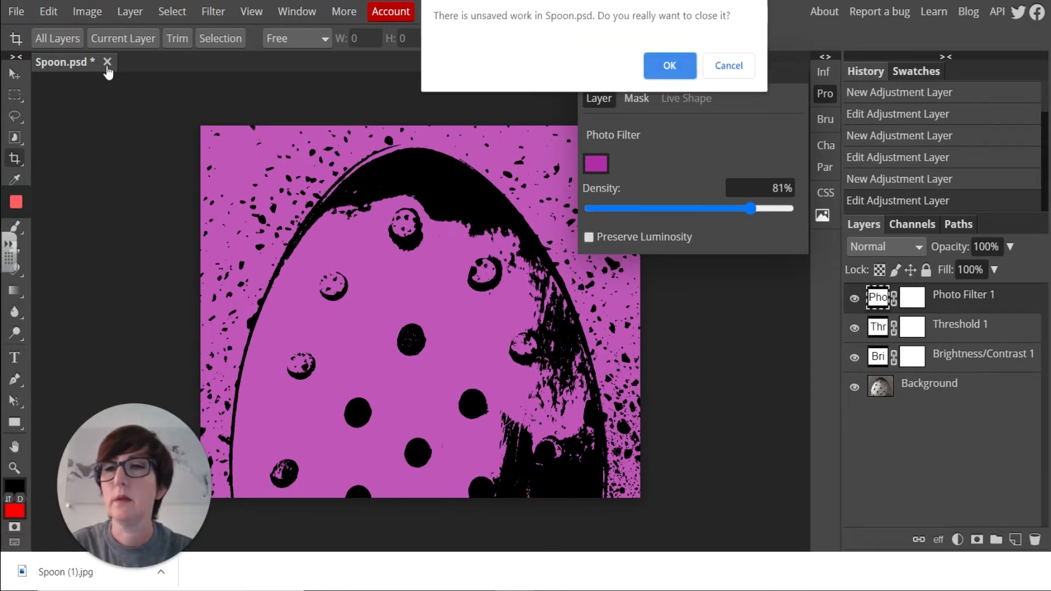
click(668, 67)
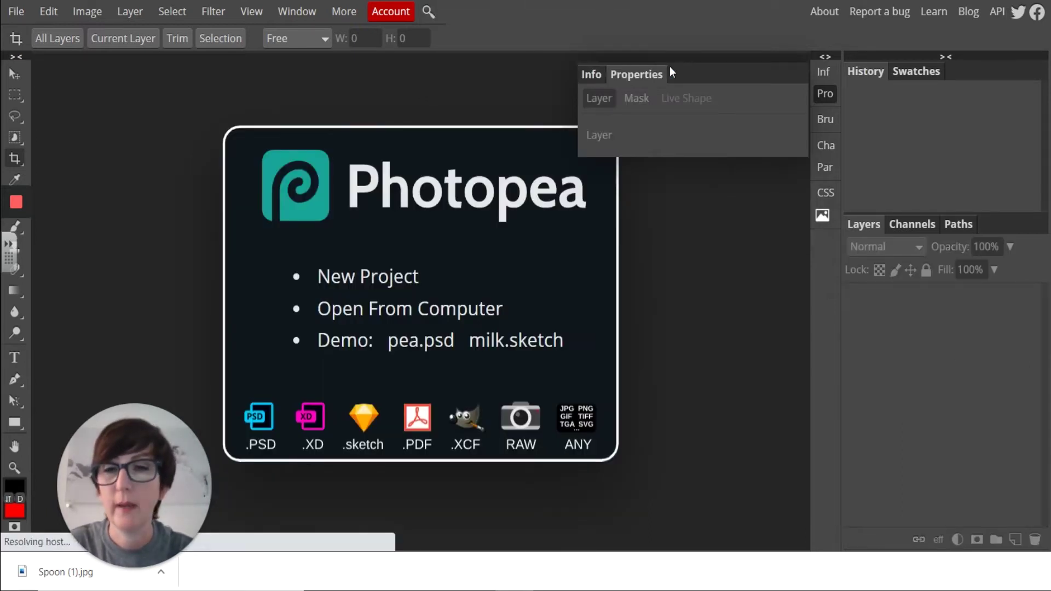
- Open the PLant image from the Abstract Photography folder
click(22, 14)
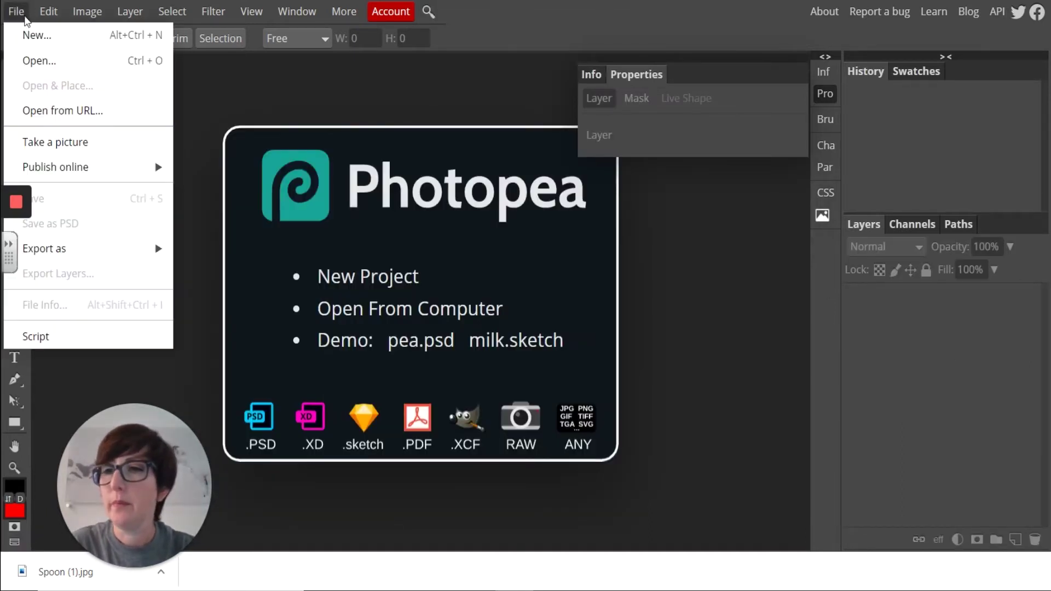
click(38, 55)
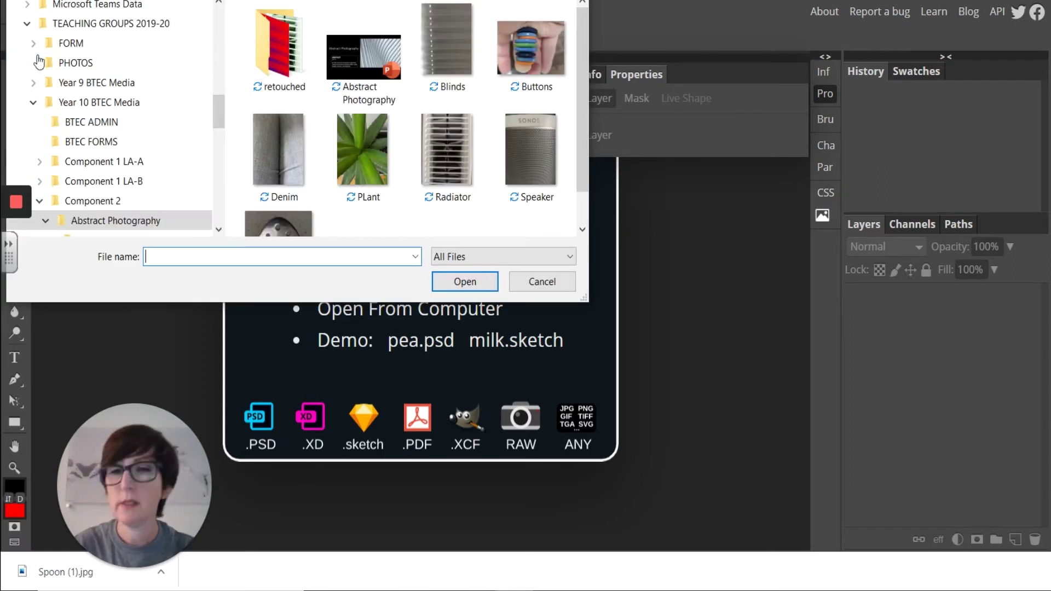
click(358, 156)
click(464, 283)
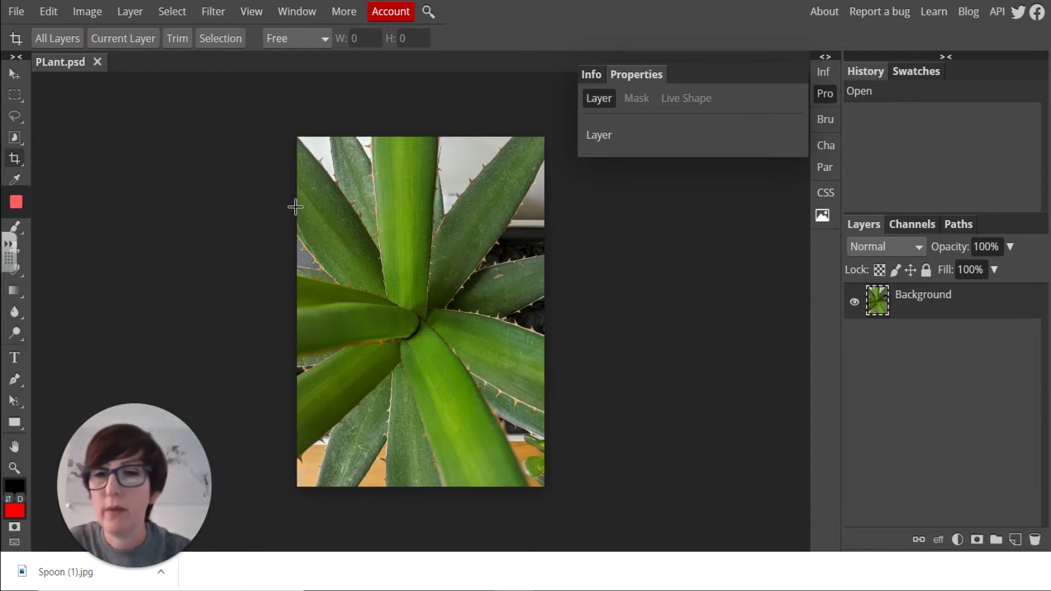
- Crop the plant photo to a nearly square, full-width area around the centre of the leaves
drag(295, 207, 543, 441)
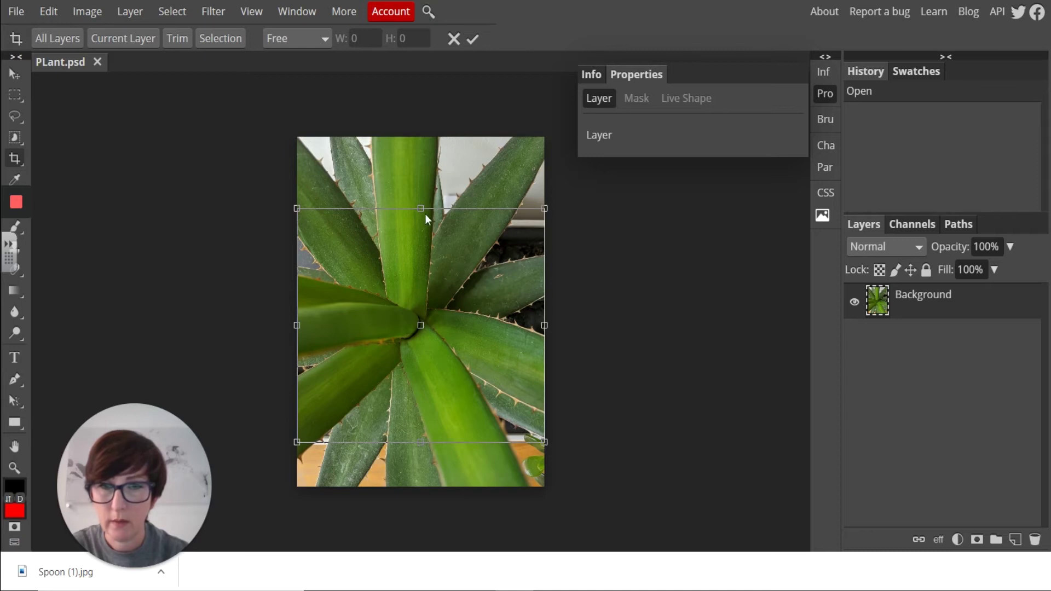
click(473, 37)
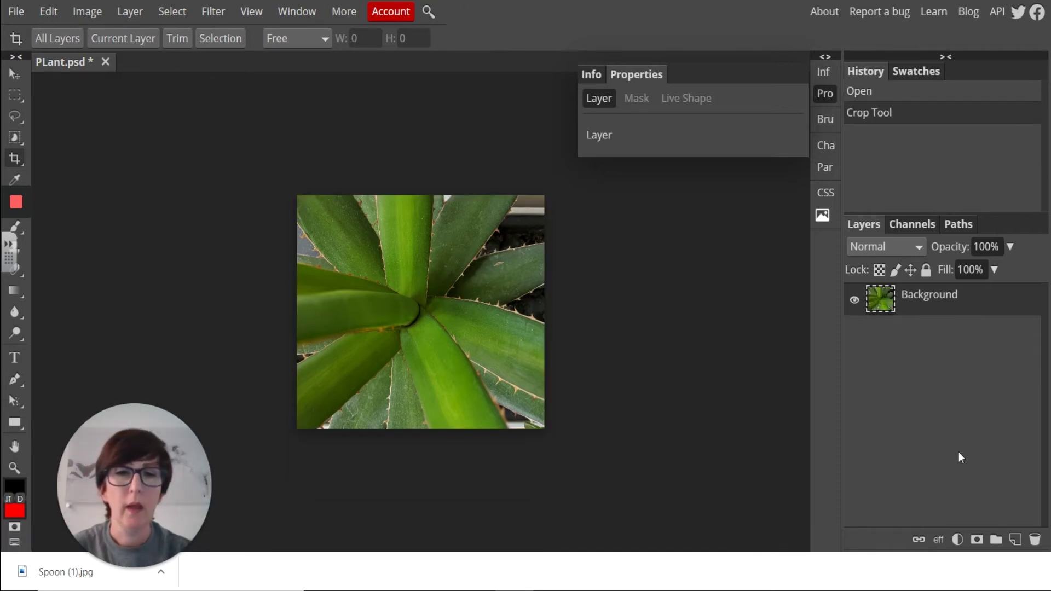
- Add a Brightness/Contrast adjustment layer to the plant photo with brightness 65 and contrast 52
click(957, 540)
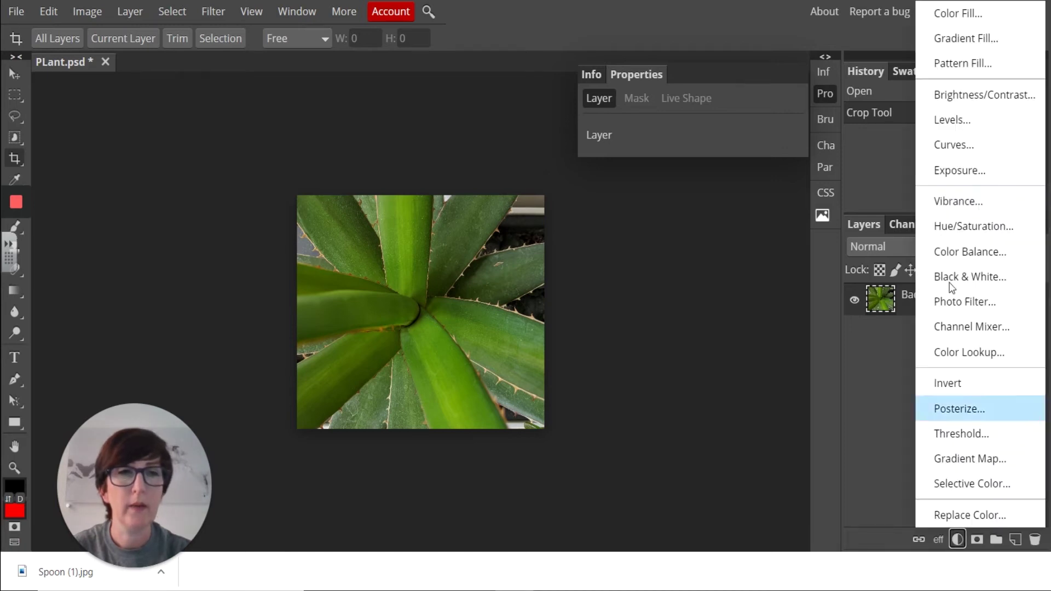
click(993, 94)
drag(691, 183, 731, 185)
drag(691, 236, 740, 234)
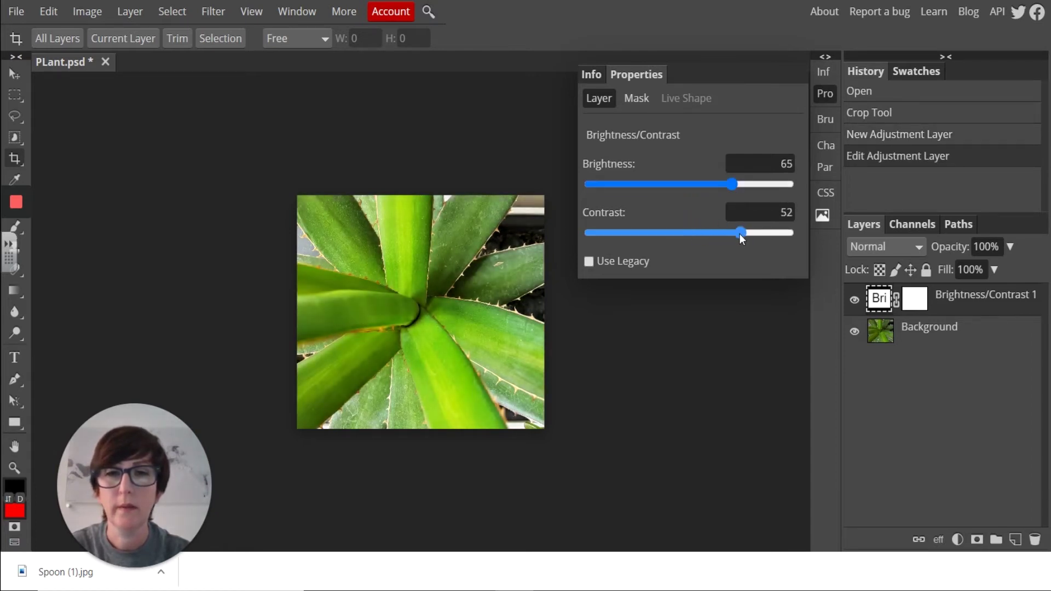
click(827, 94)
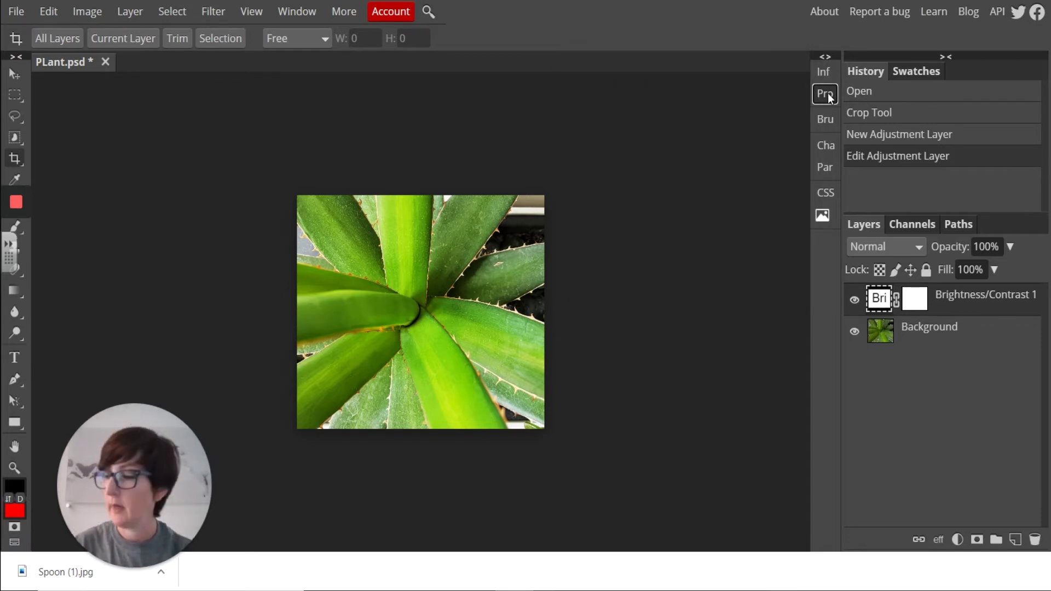
- Add a Vibrance adjustment layer to the plant photo with vibrance 37 and saturation 100
click(958, 539)
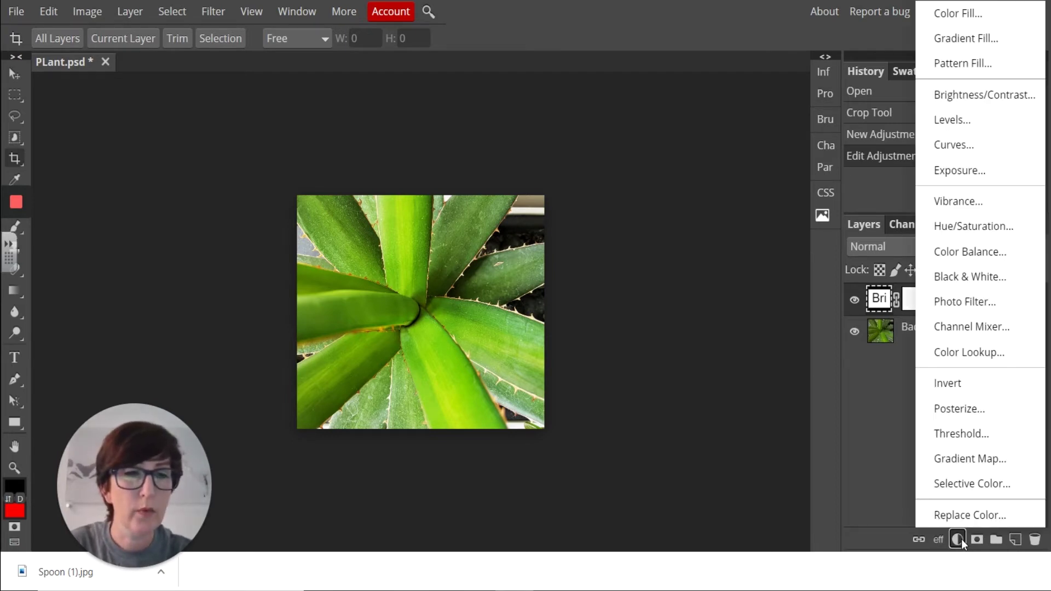
click(978, 201)
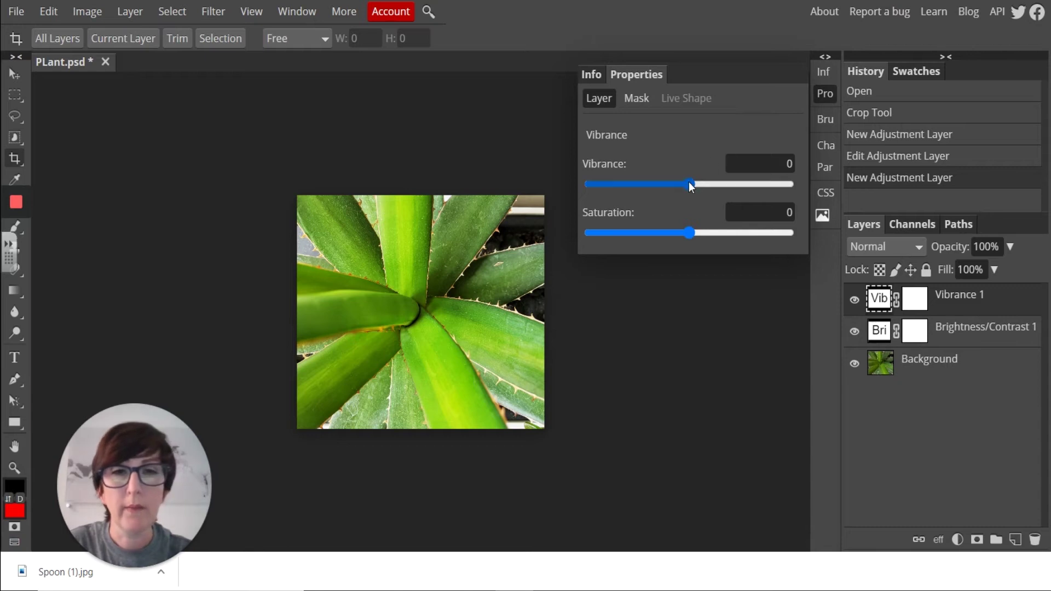
drag(689, 184, 754, 186)
drag(689, 231, 787, 226)
drag(753, 185, 726, 184)
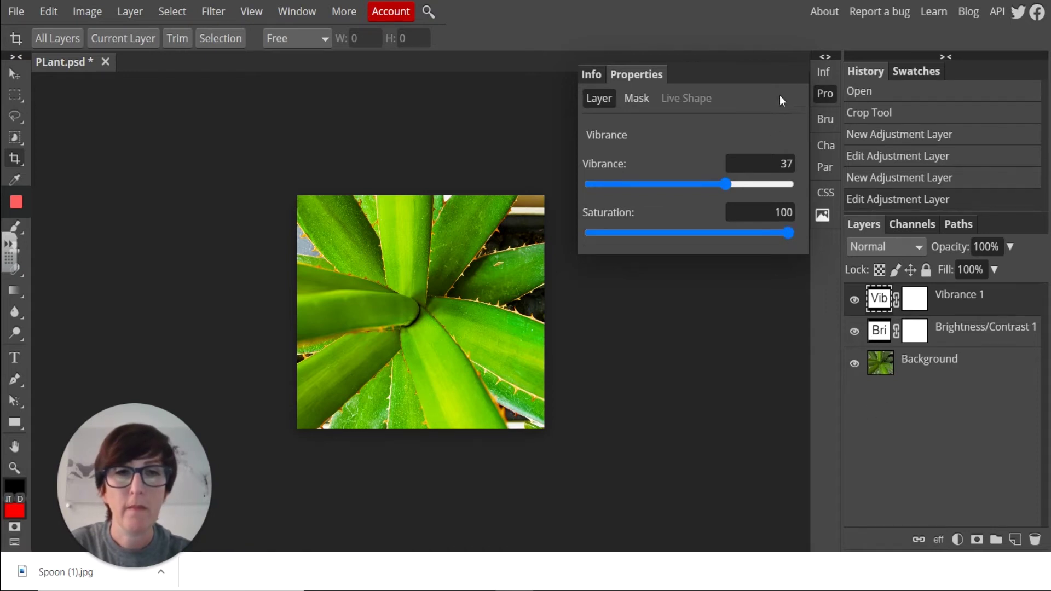
click(823, 95)
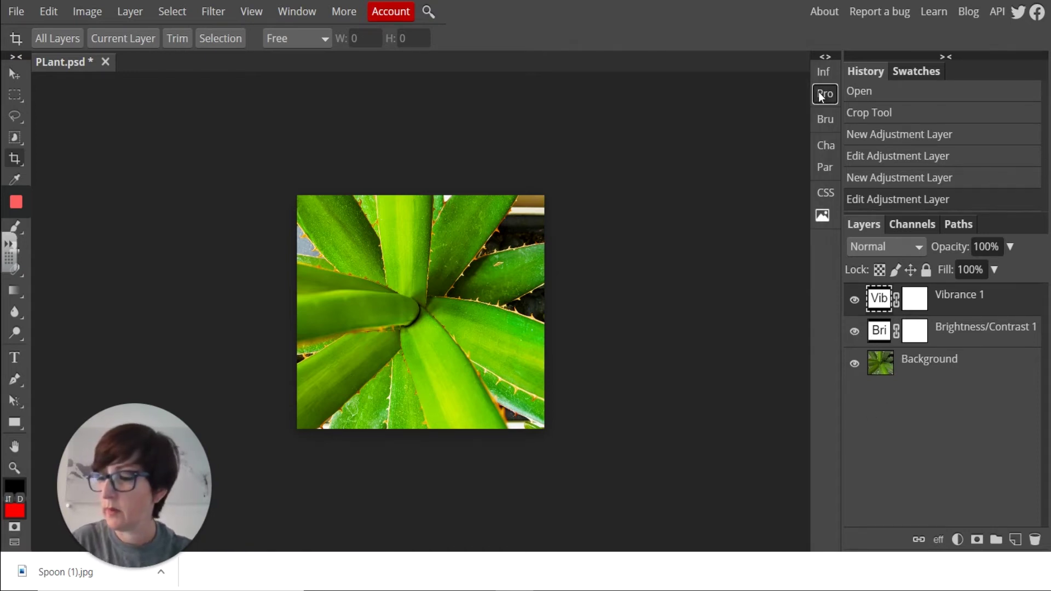
- Add an Exposure adjustment layer with exposure 2.000, offset -0.260 and gamma correction 3.500
click(957, 540)
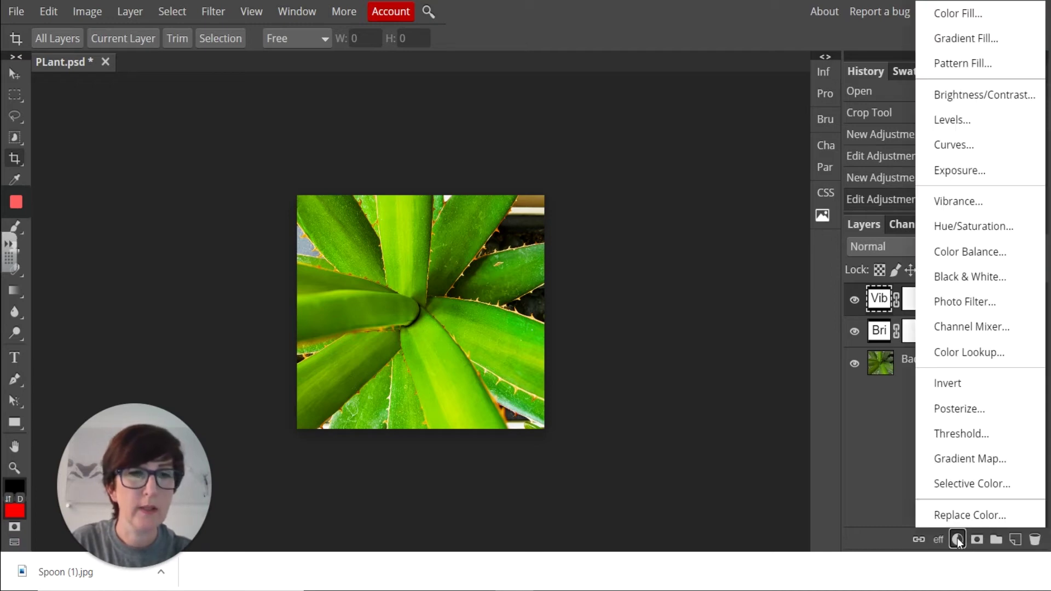
click(959, 172)
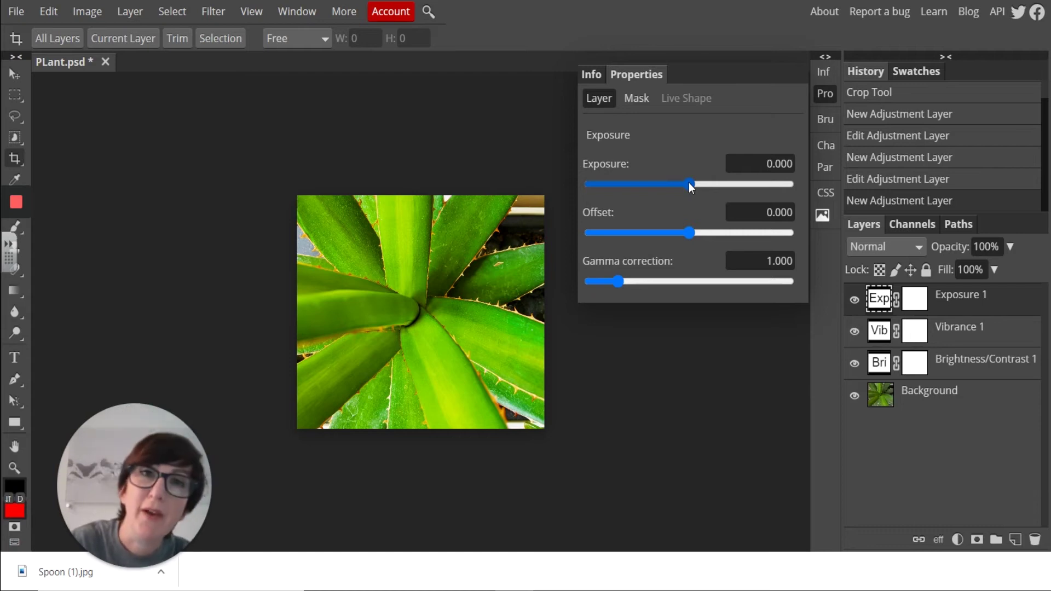
drag(688, 183, 756, 185)
drag(665, 199, 693, 188)
drag(688, 232, 664, 231)
drag(617, 281, 688, 278)
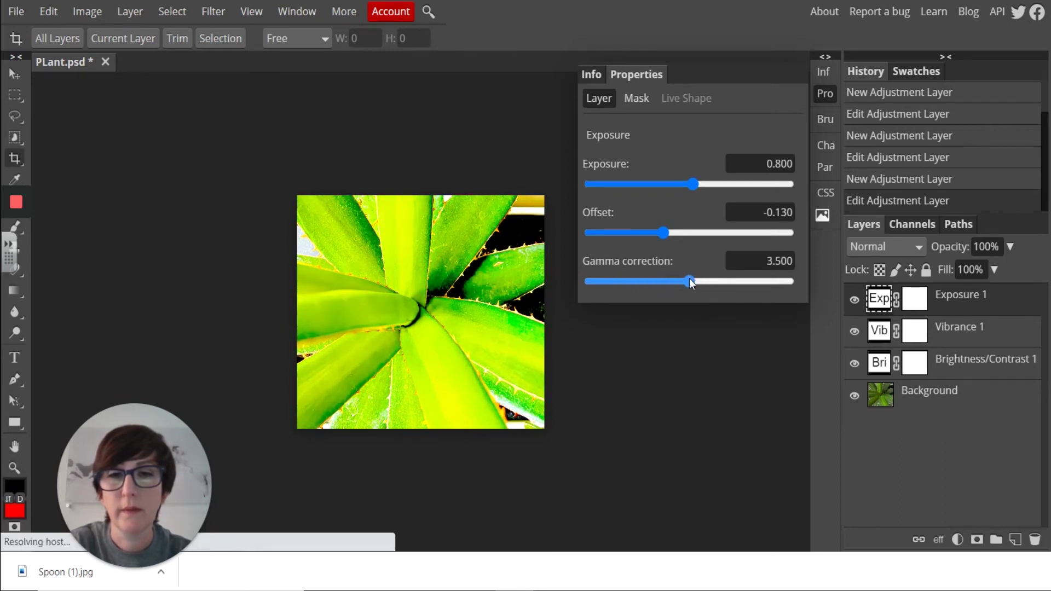
mouse_move(697, 184)
mouse_down()
mouse_move(709, 185)
mouse_move(699, 186)
mouse_up()
drag(662, 233, 639, 249)
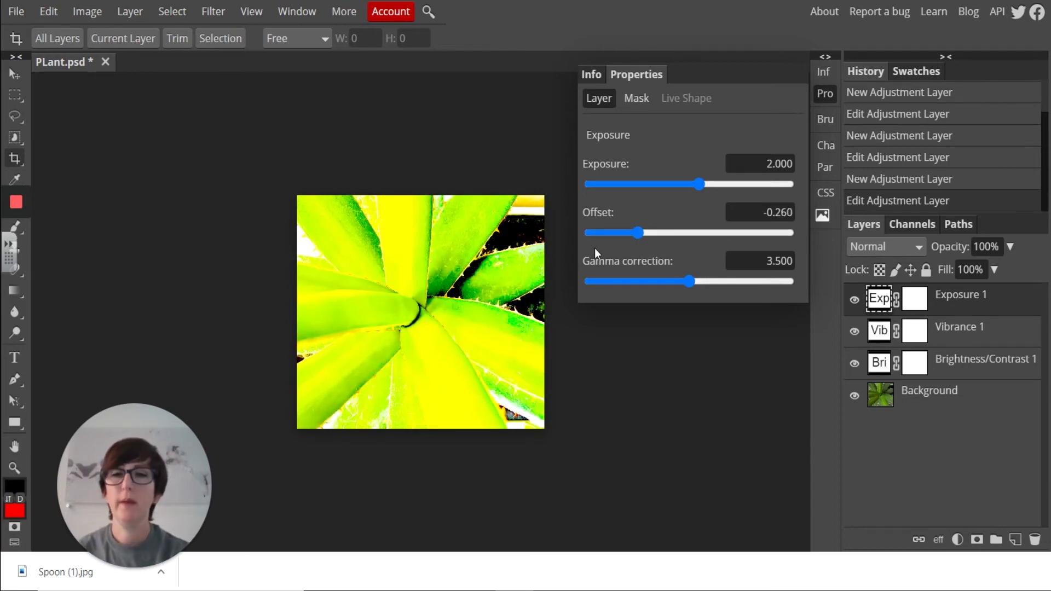
- Export the plant image as a JPG at 70% quality and close PLant.psd without saving it
click(21, 14)
mouse_move(68, 254)
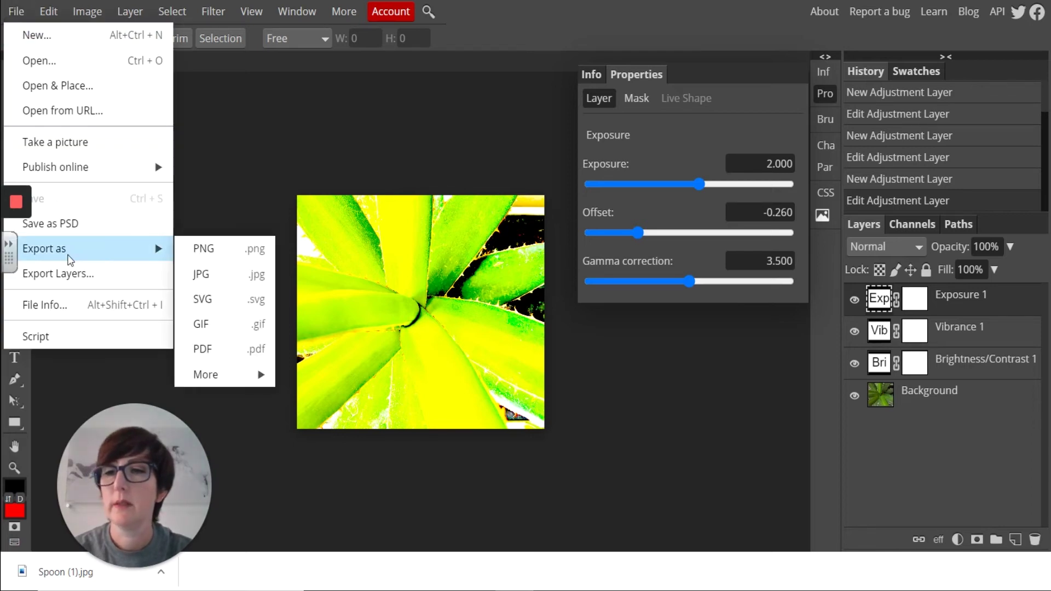
click(199, 280)
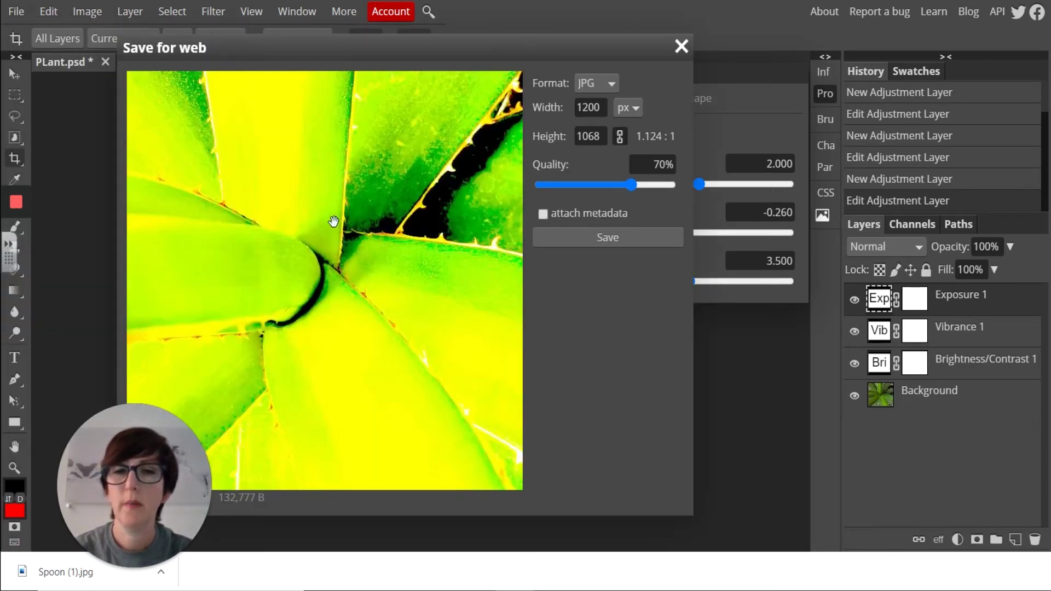
click(629, 236)
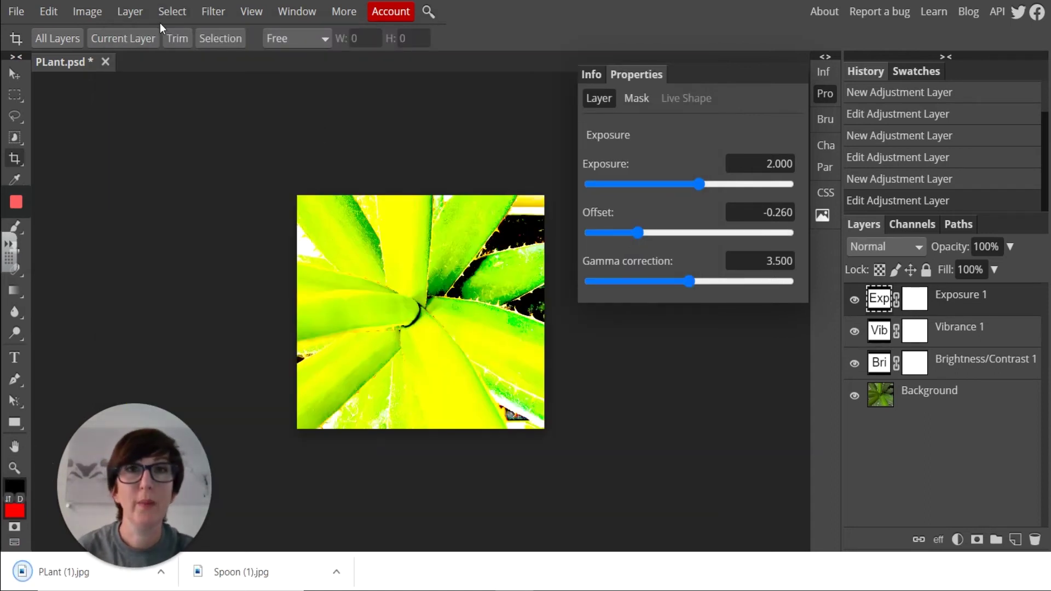
click(106, 63)
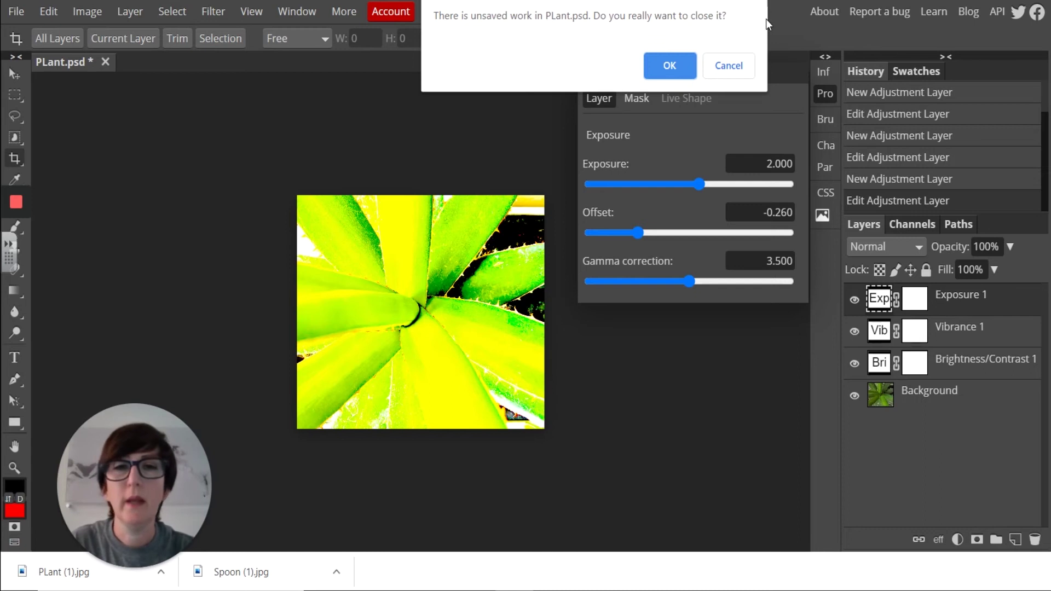
click(671, 58)
- Open the Blinds image from the Abstract Photography folder
click(16, 11)
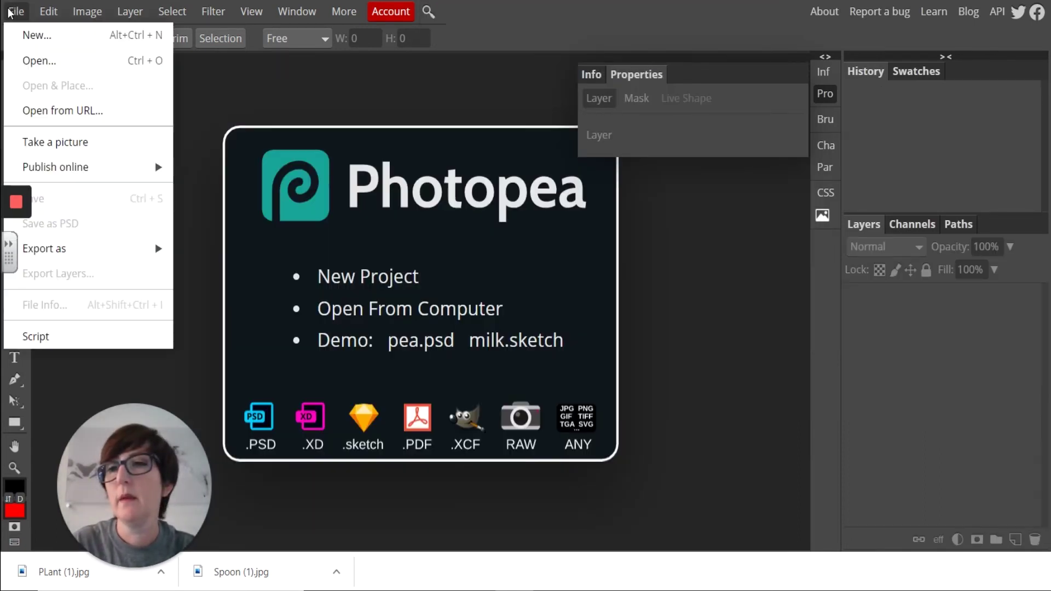
click(42, 68)
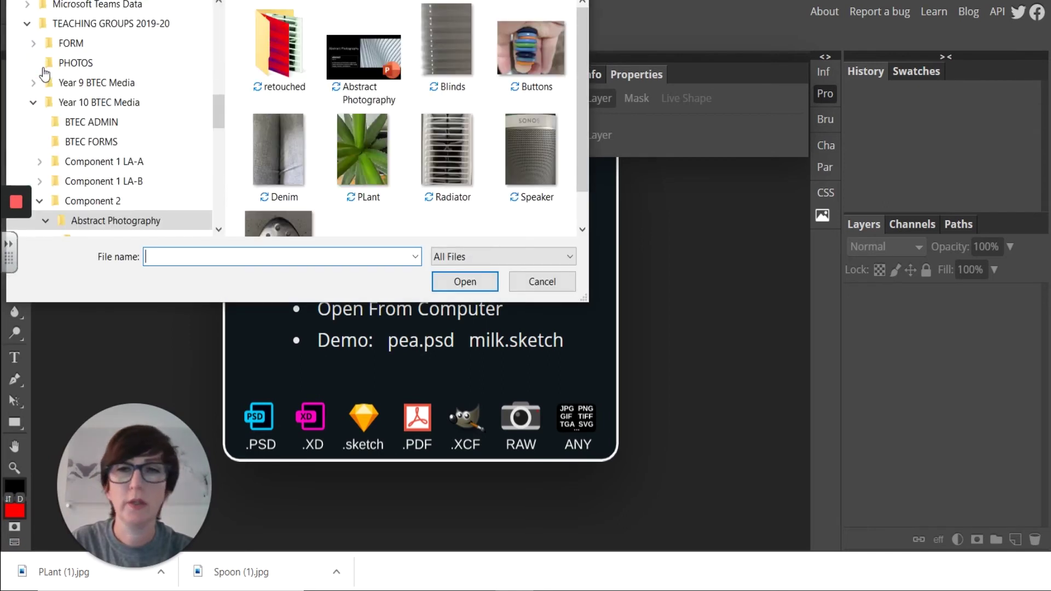
click(448, 22)
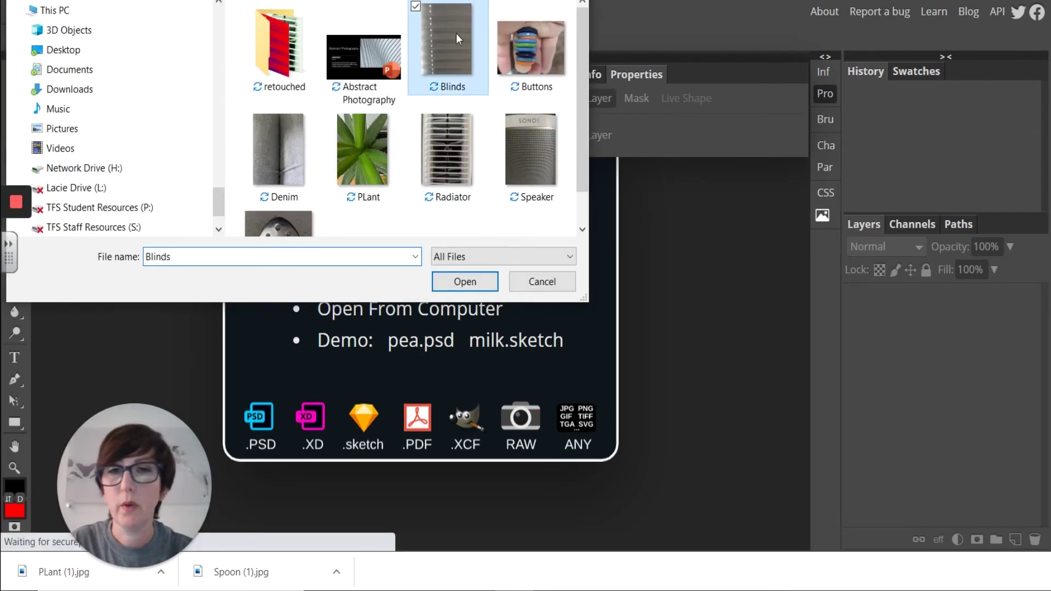
click(465, 281)
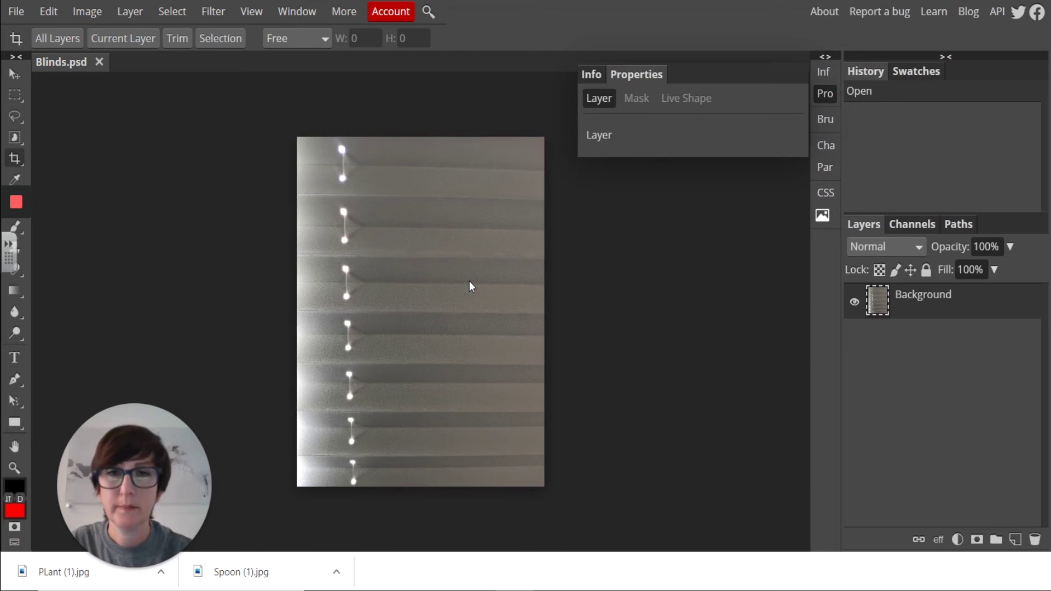
- Add a Brightness/Contrast adjustment layer to the blinds photo with brightness 66 and contrast 76
click(958, 539)
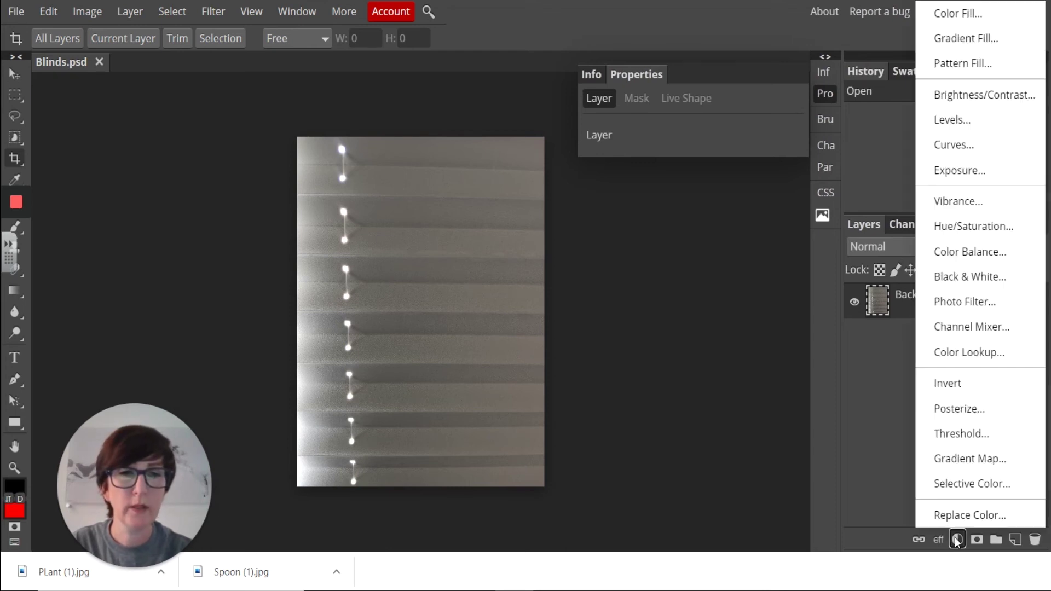
click(990, 95)
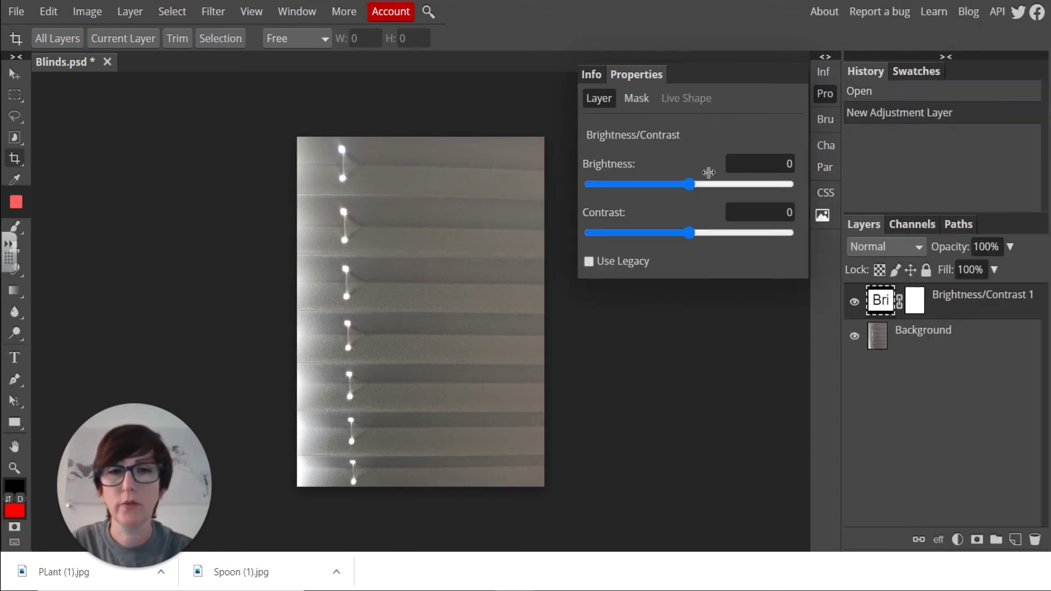
click(688, 185)
drag(705, 187, 734, 186)
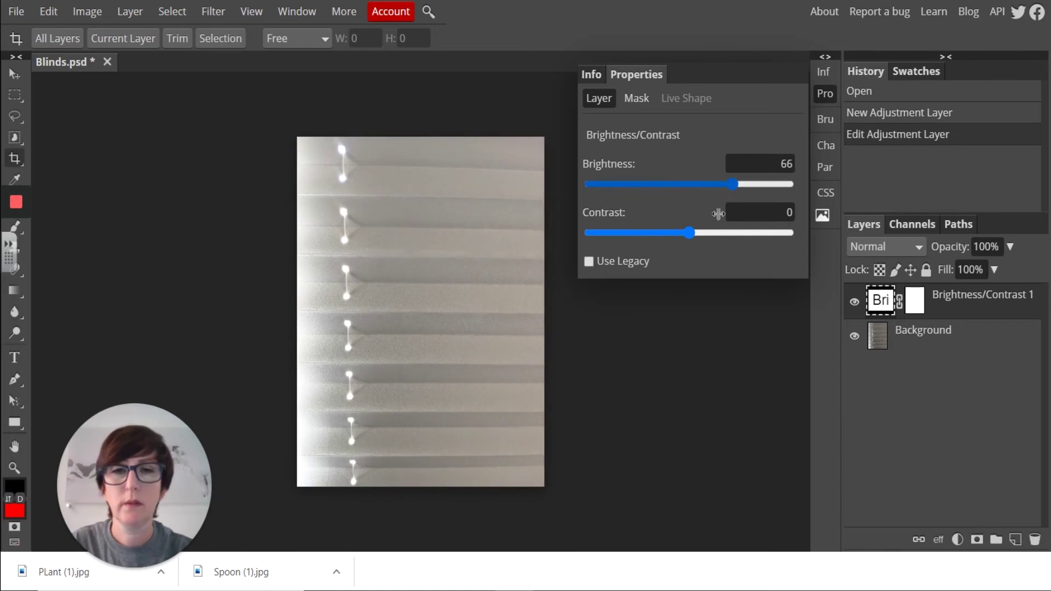
drag(692, 233, 765, 248)
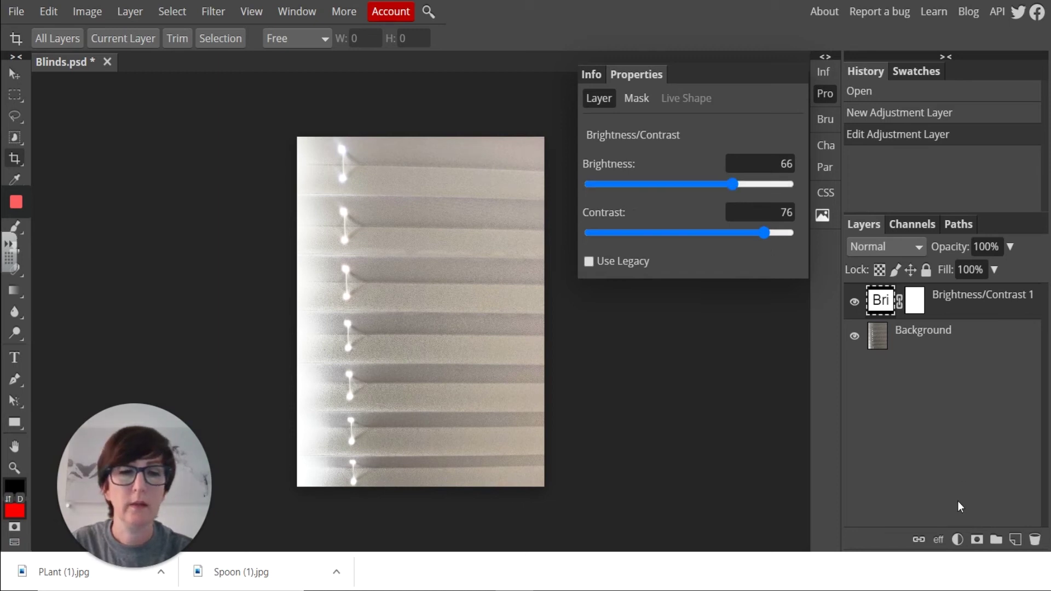
- Add a Gradient Map adjustment layer, try several gradient presets and choose the Blue, Red, Yellow one
click(957, 539)
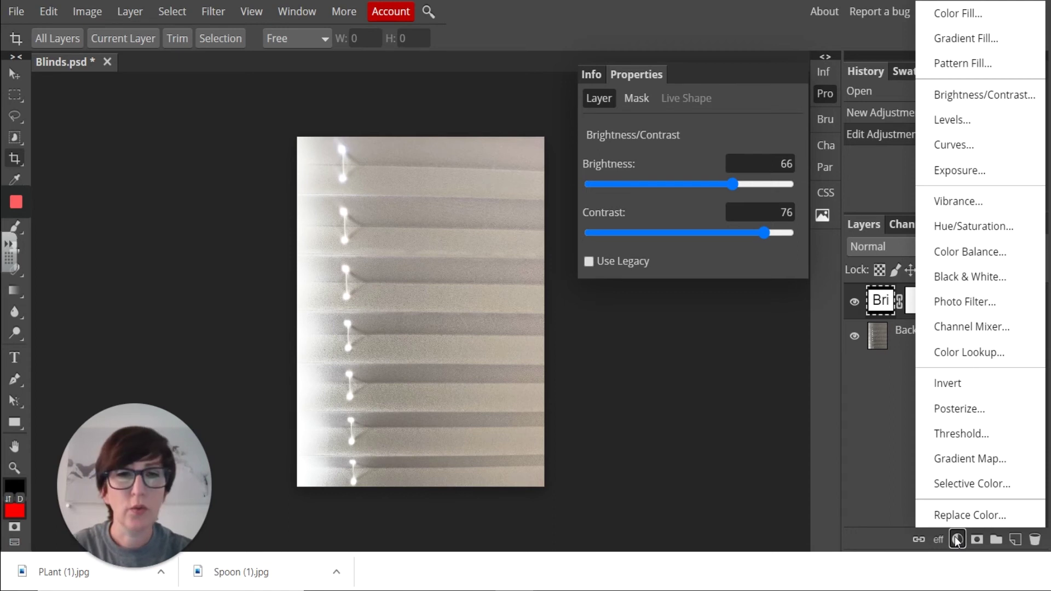
click(964, 452)
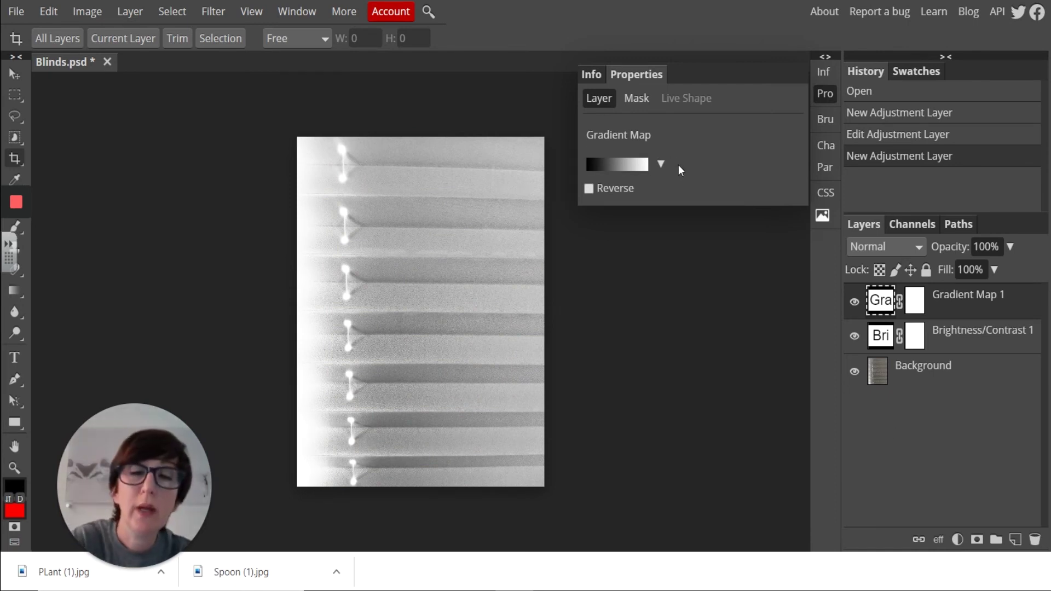
click(661, 166)
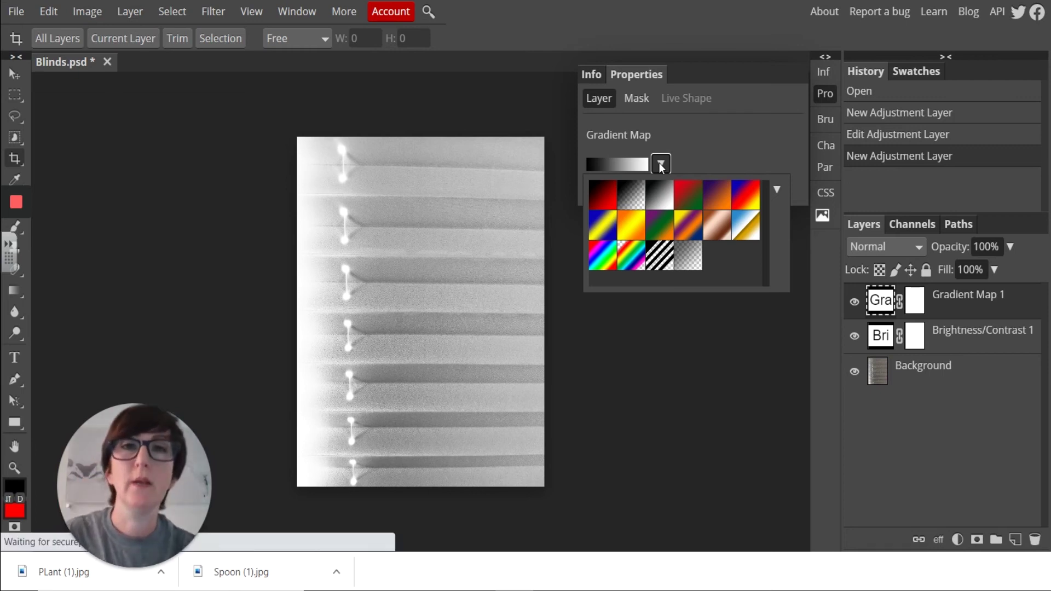
click(754, 197)
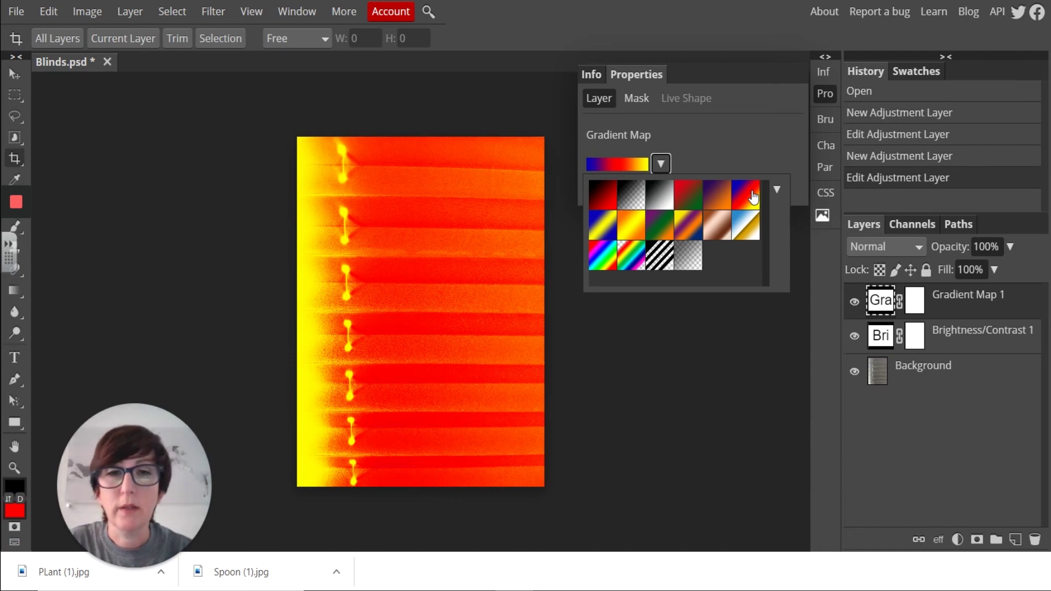
click(626, 233)
click(605, 253)
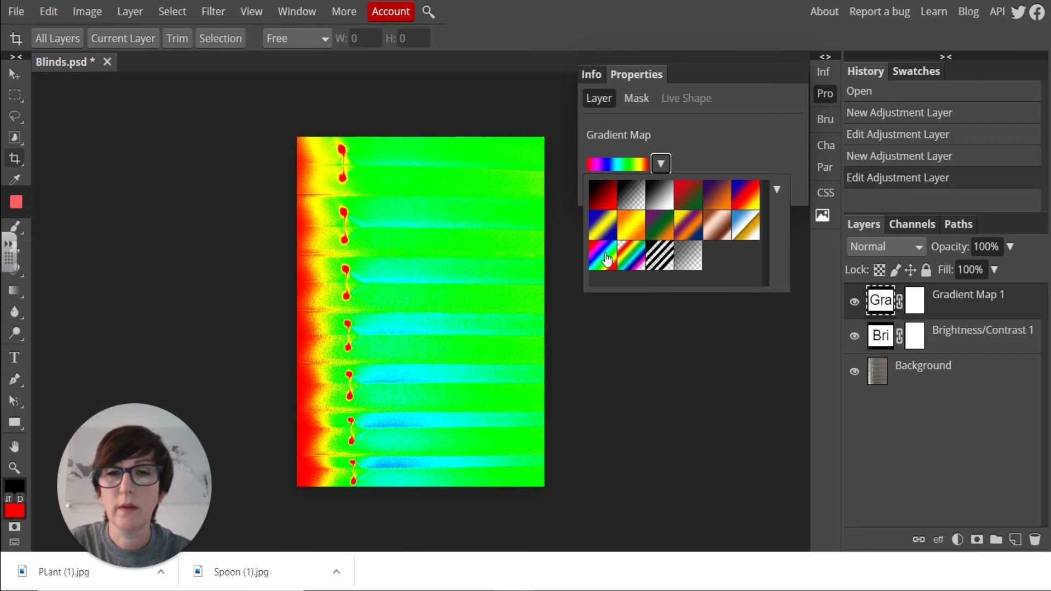
click(696, 229)
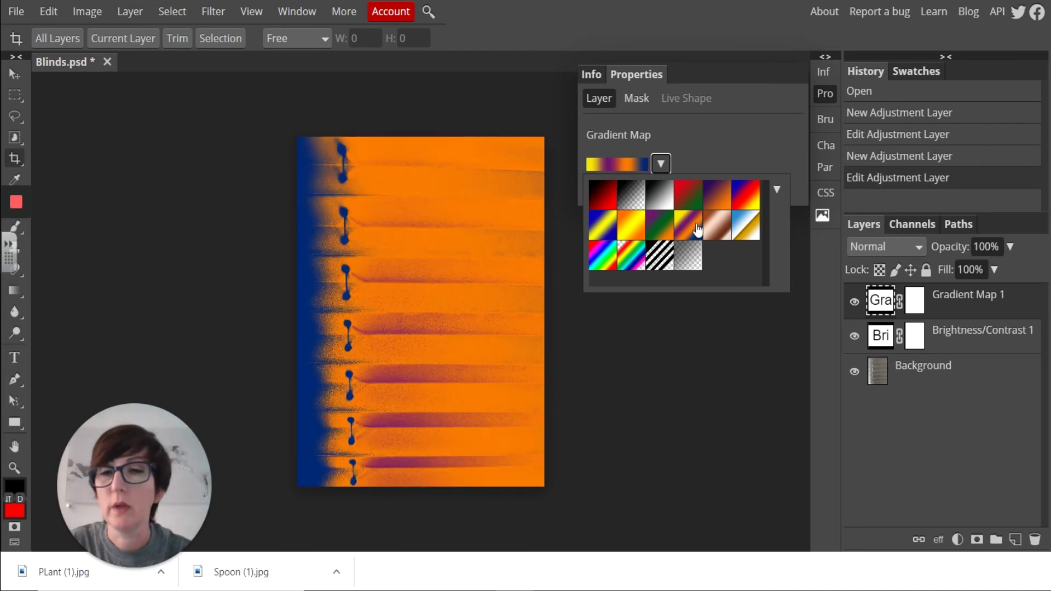
click(747, 201)
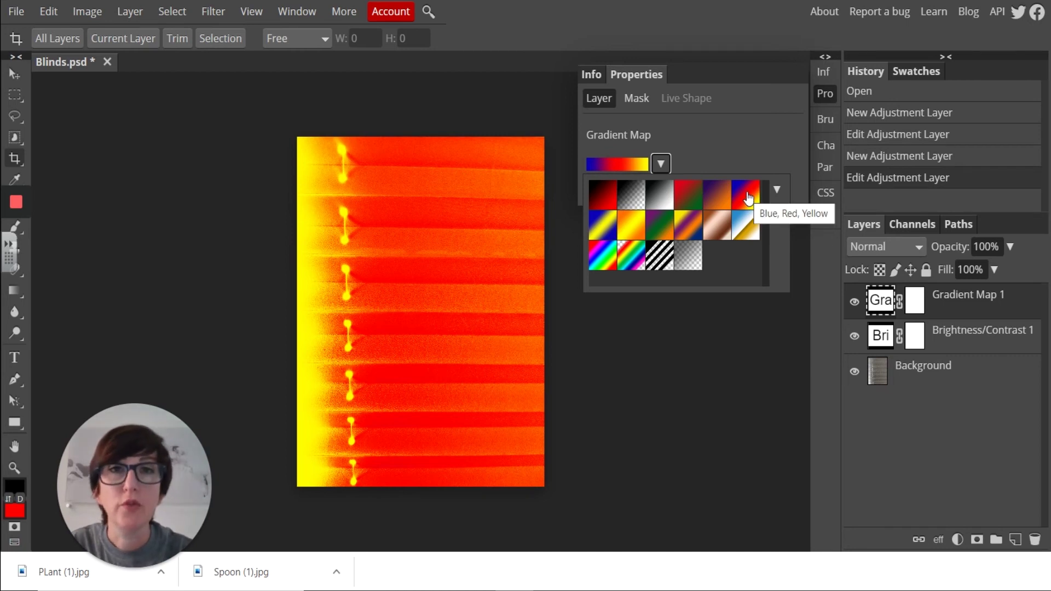
- Edit the gradient map's colours by moving the blue stop to 24% and the red stop closer to the yellow end
click(626, 163)
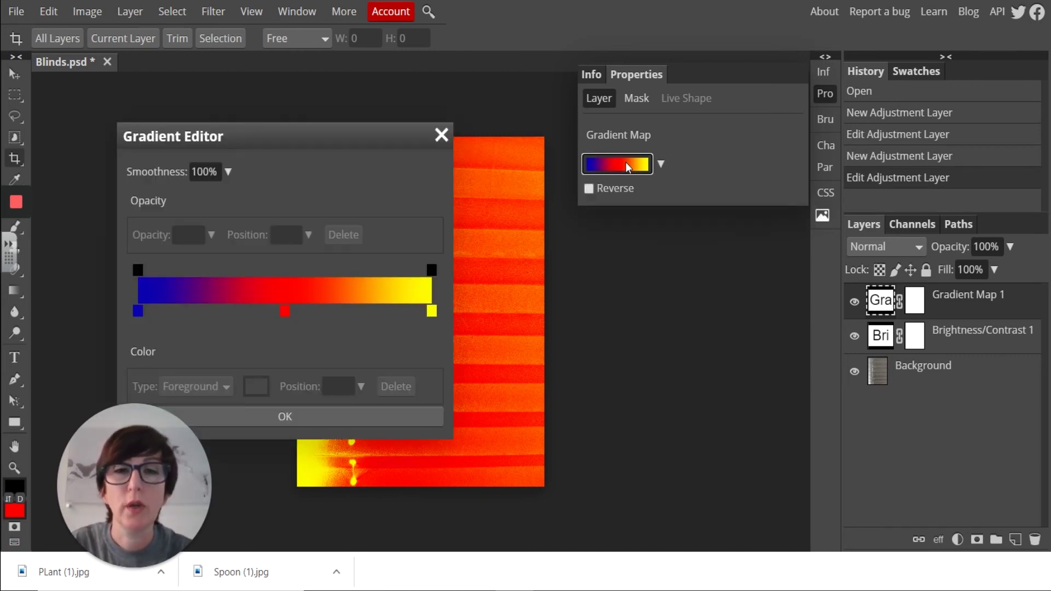
drag(361, 132, 840, 227)
mouse_move(617, 408)
mouse_down()
mouse_move(652, 408)
mouse_move(642, 408)
mouse_up()
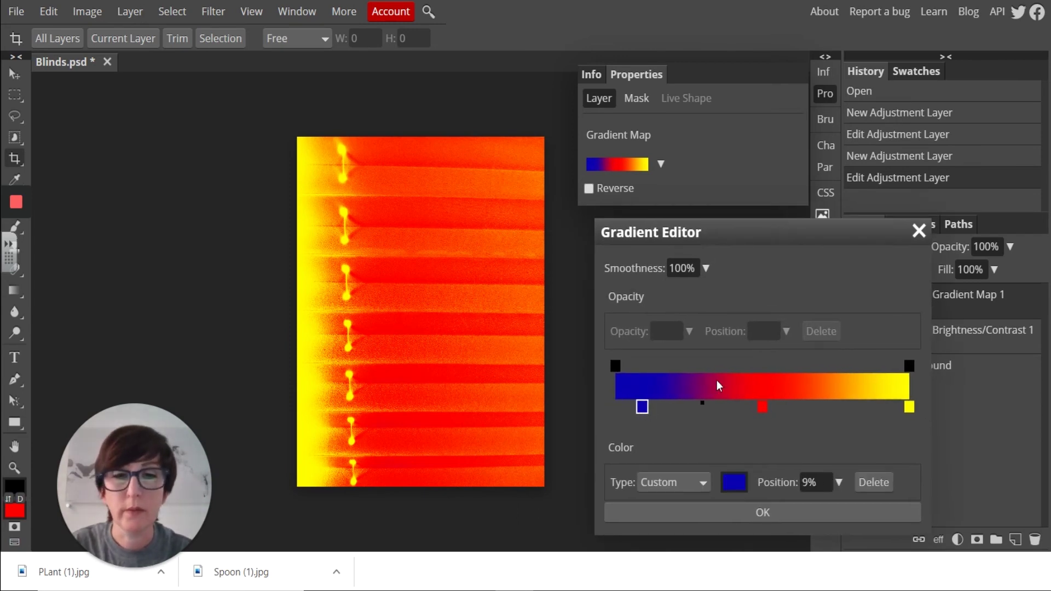
drag(766, 408, 831, 408)
mouse_move(910, 406)
mouse_down()
mouse_move(878, 409)
mouse_move(931, 408)
mouse_up()
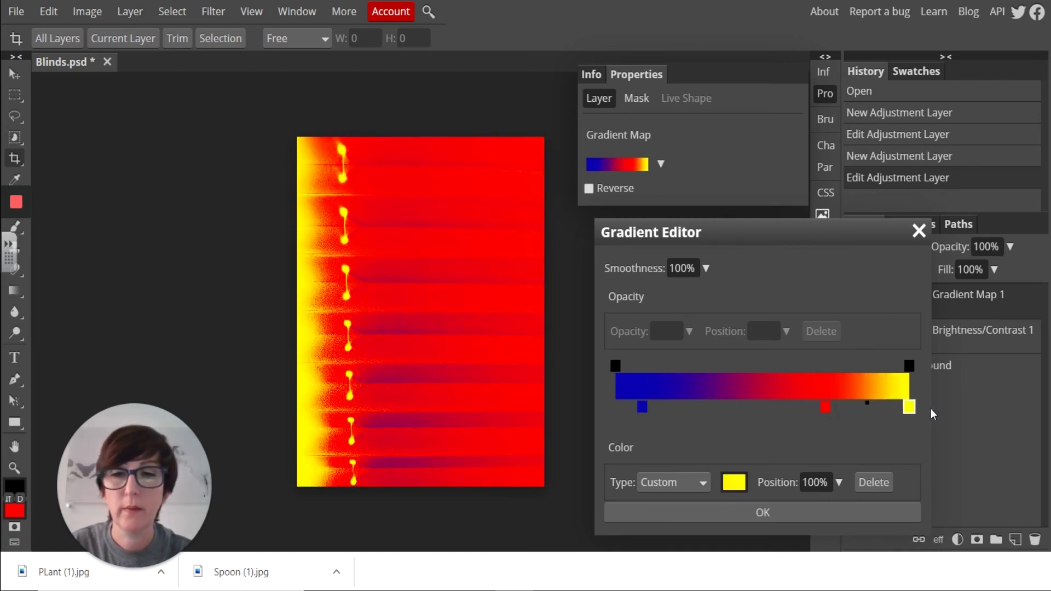
drag(643, 406, 694, 406)
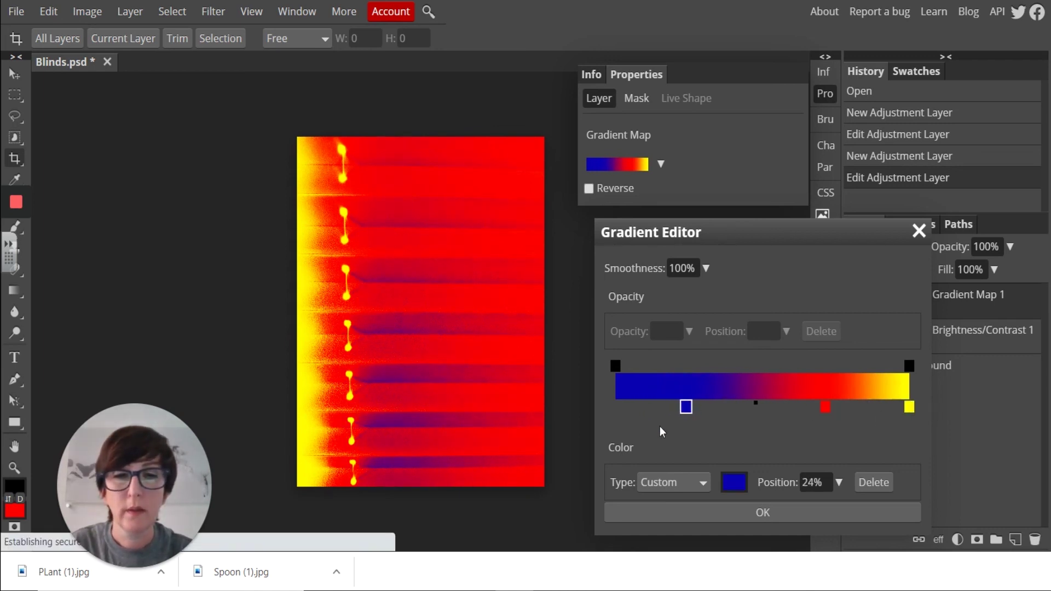
drag(744, 228, 731, 214)
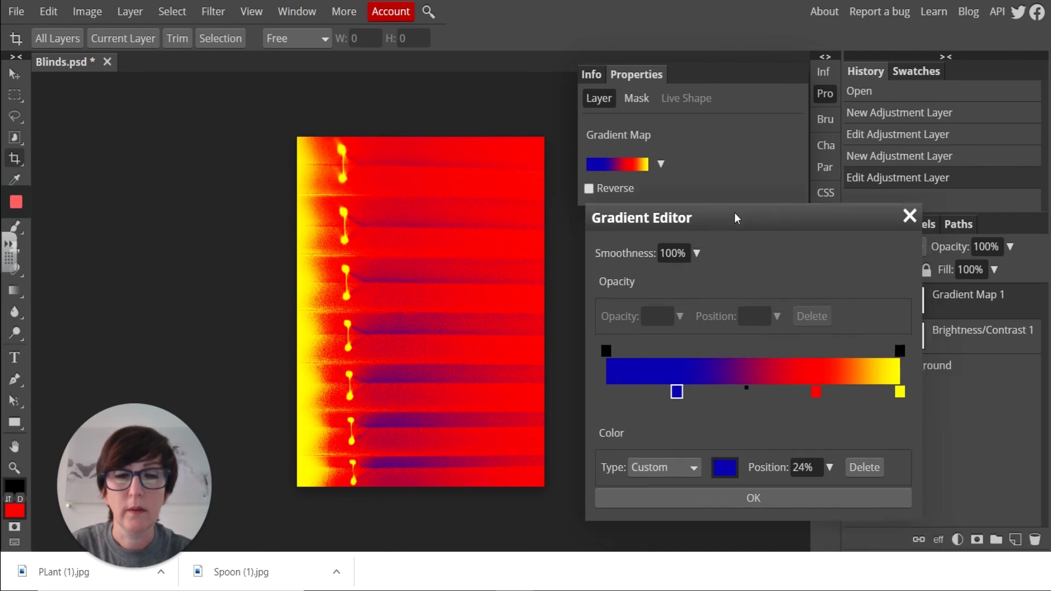
click(746, 501)
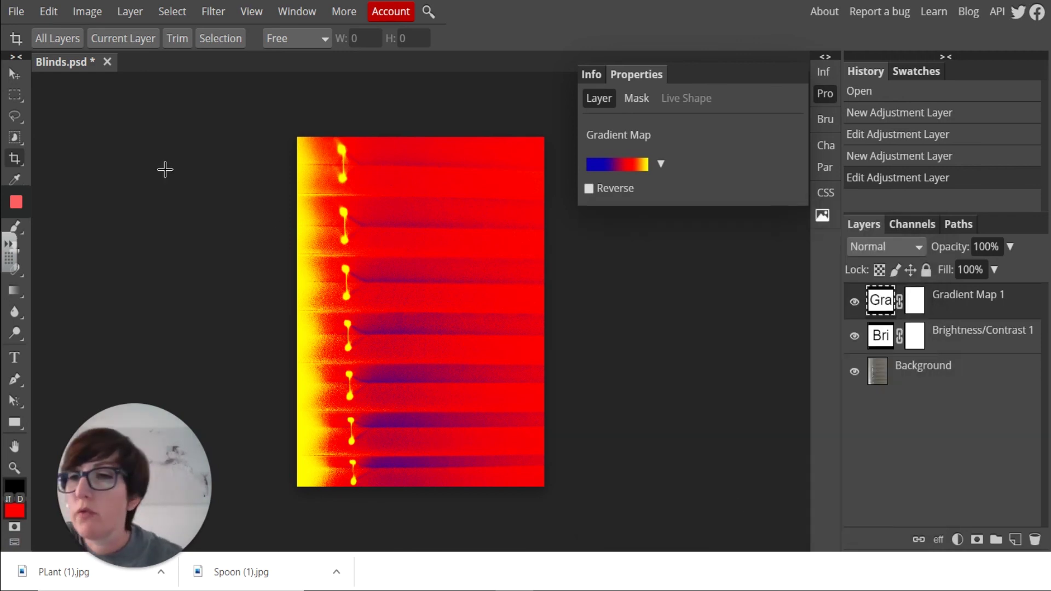
- Crop the blinds image to a nearly square area of about 1056 × 957 px, starting at its yellow edge
click(14, 158)
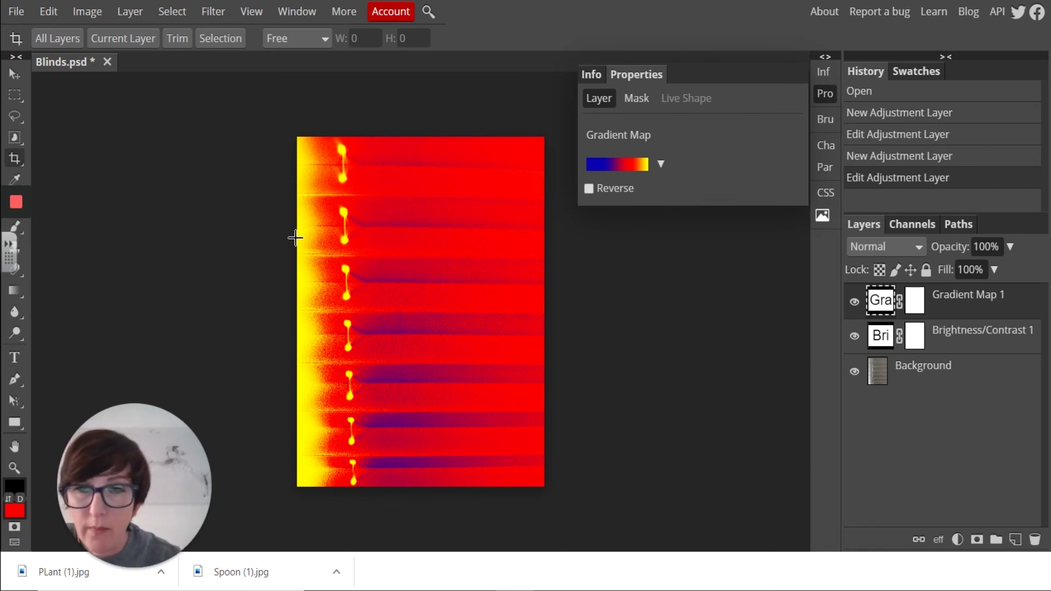
drag(299, 239, 514, 450)
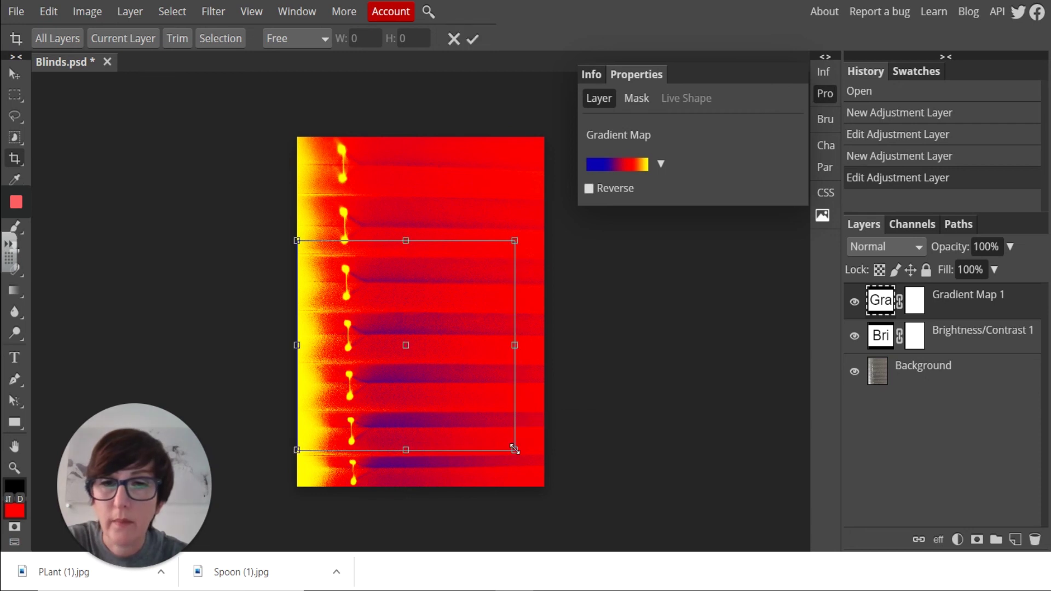
click(474, 36)
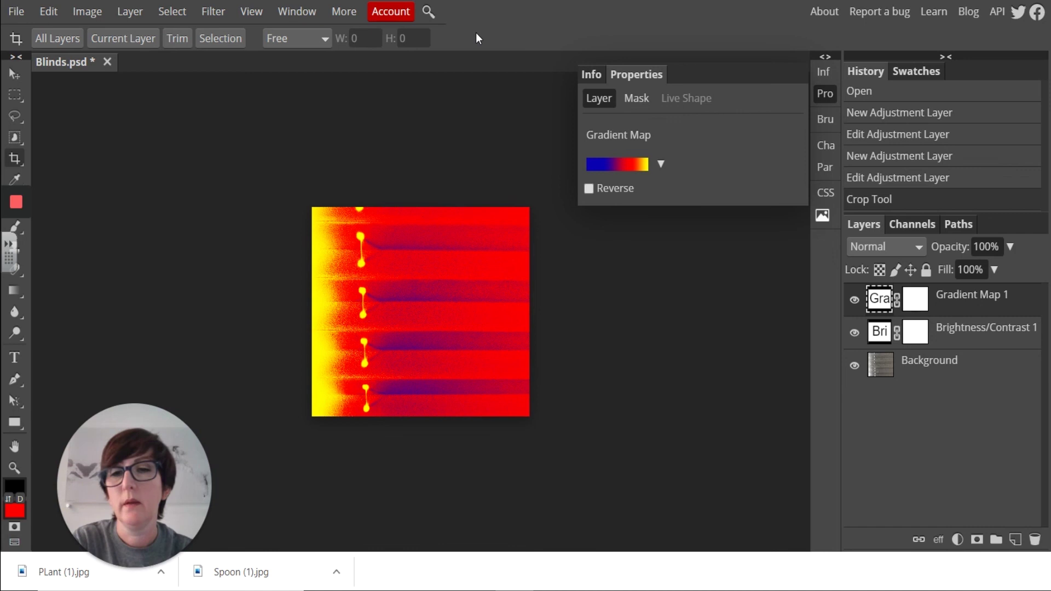
- Export the cropped blinds image as a JPG at 70% quality
click(17, 11)
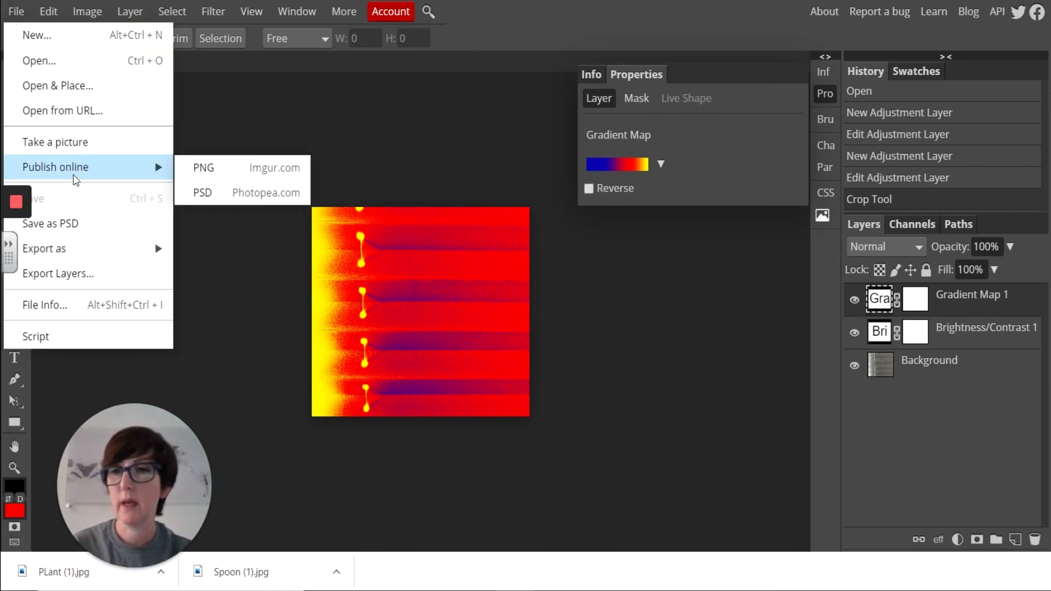
mouse_move(76, 250)
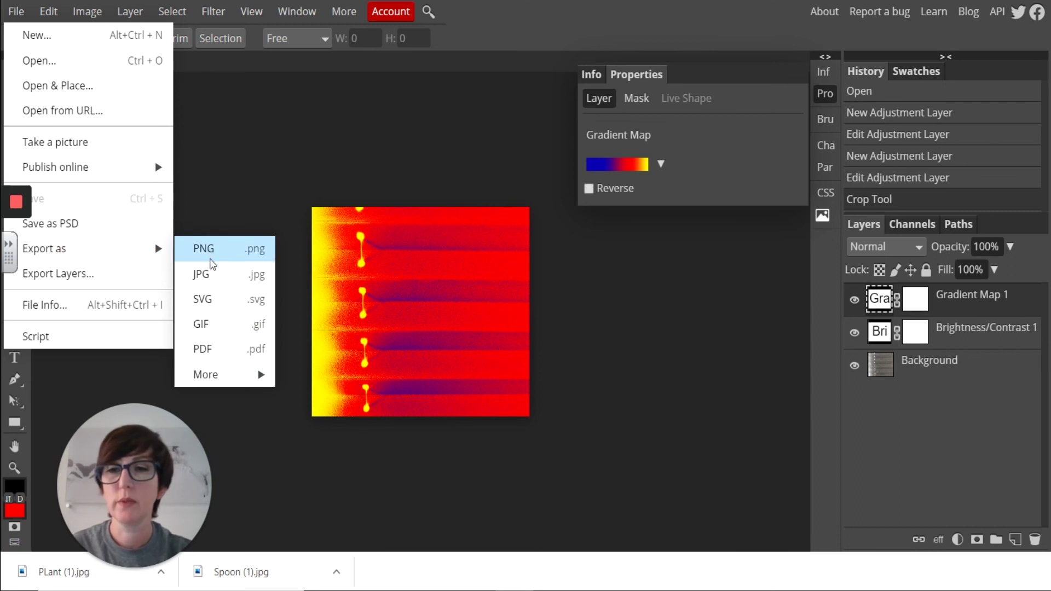
click(213, 278)
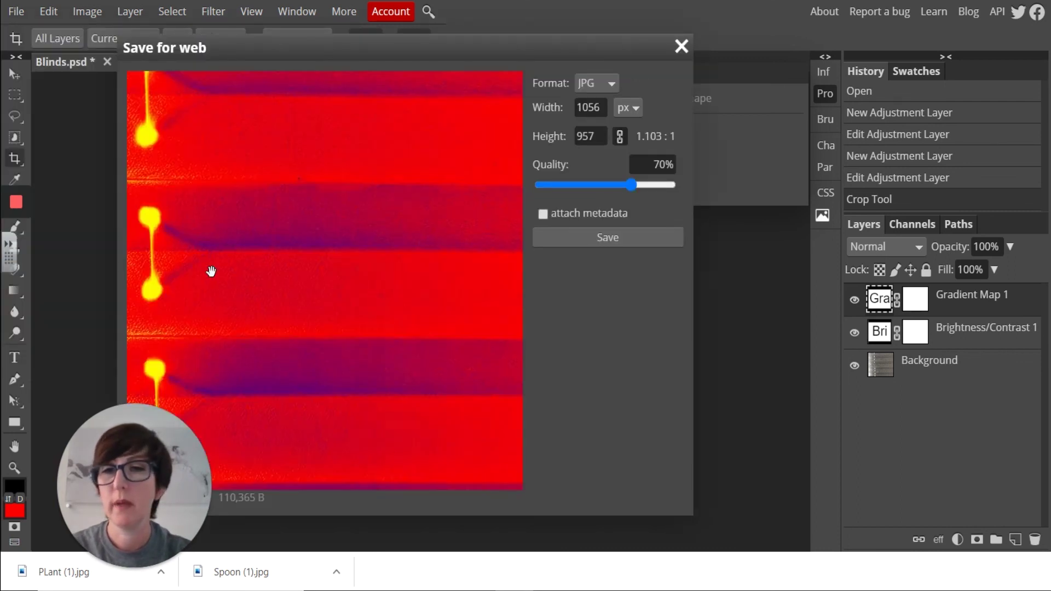
click(593, 238)
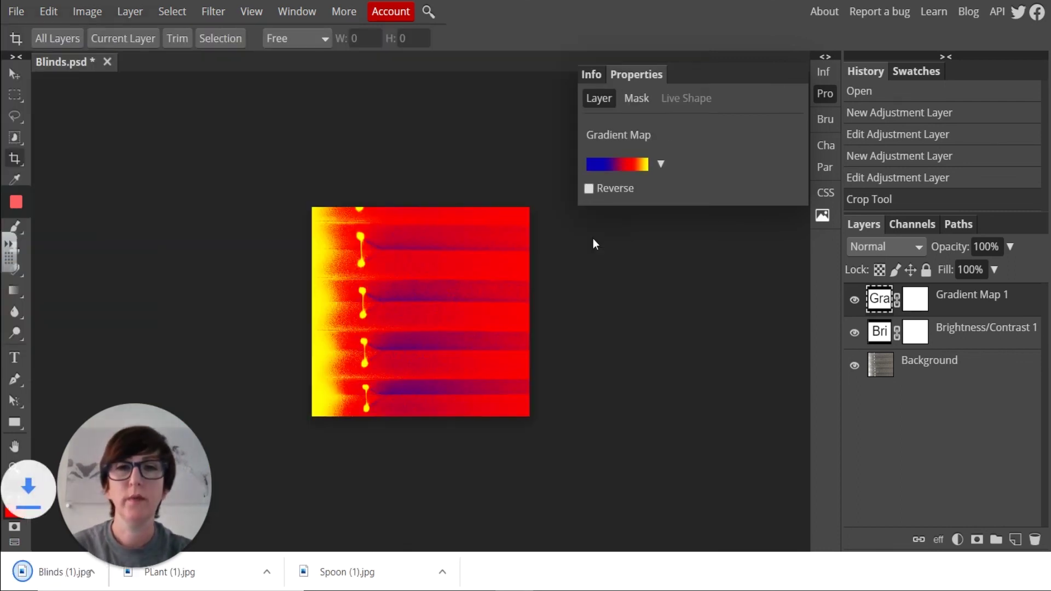